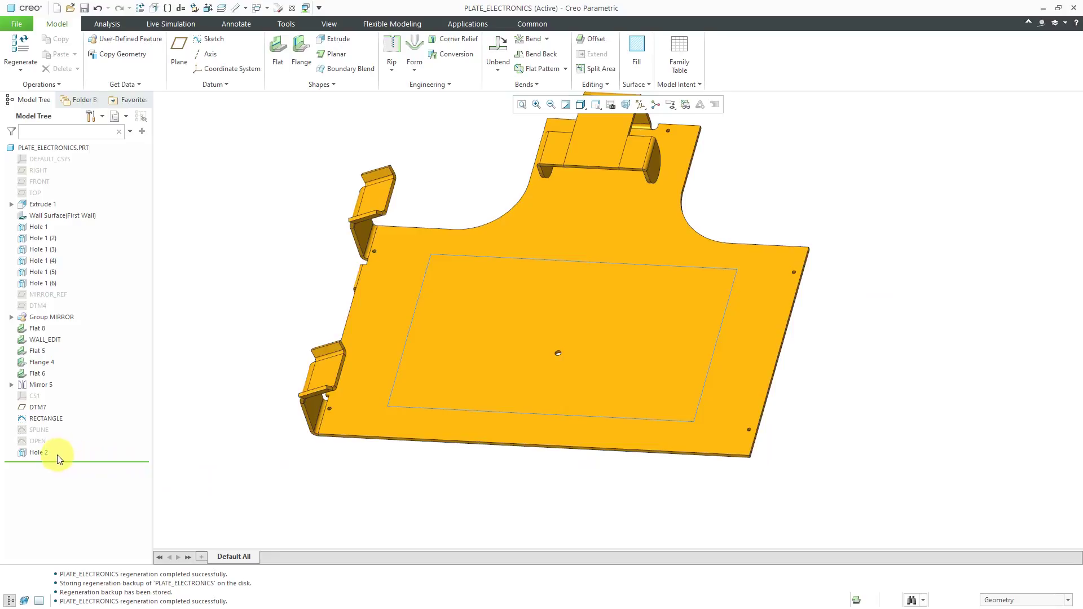
Start a Fill pattern of Hole 2 that uses the RECTANGLE sketch as its boundary
left_click(40, 452)
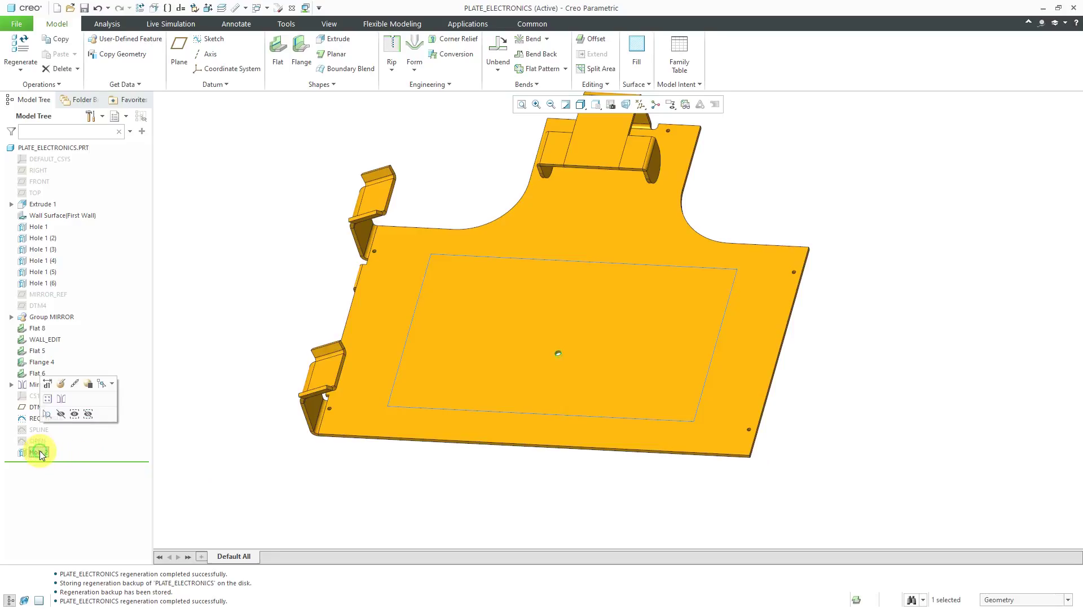
left_click(47, 401)
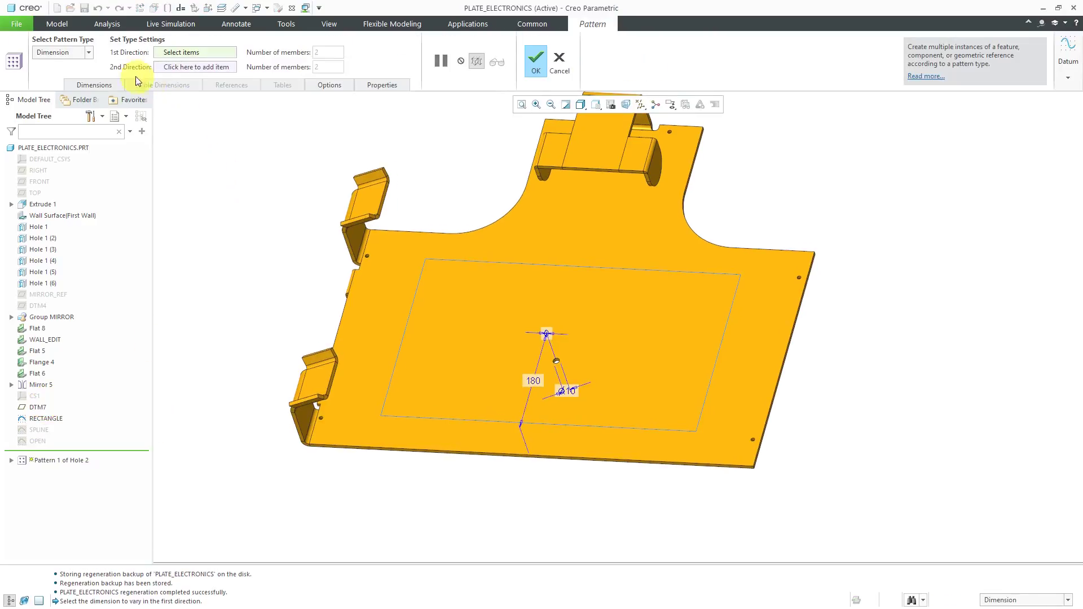
left_click(88, 53)
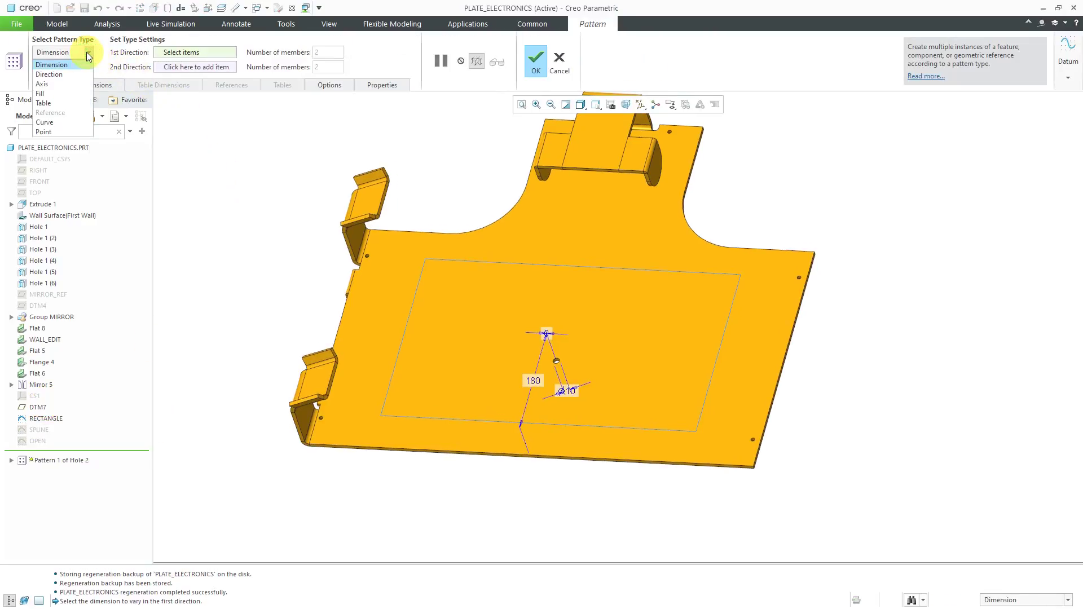
left_click(194, 117)
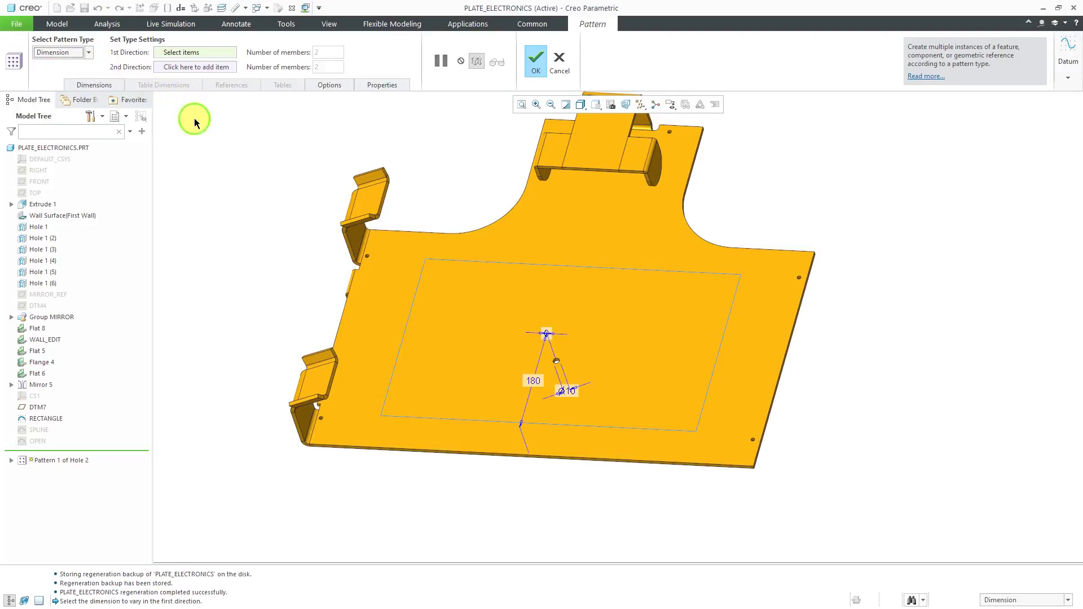
left_click(206, 159)
right_click(207, 160)
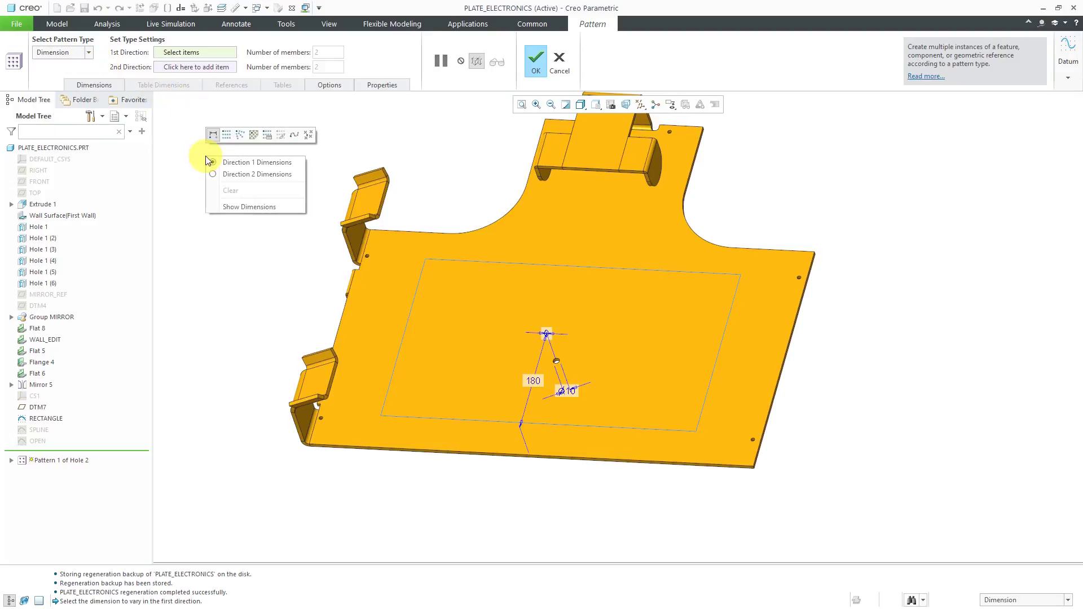
left_click(254, 140)
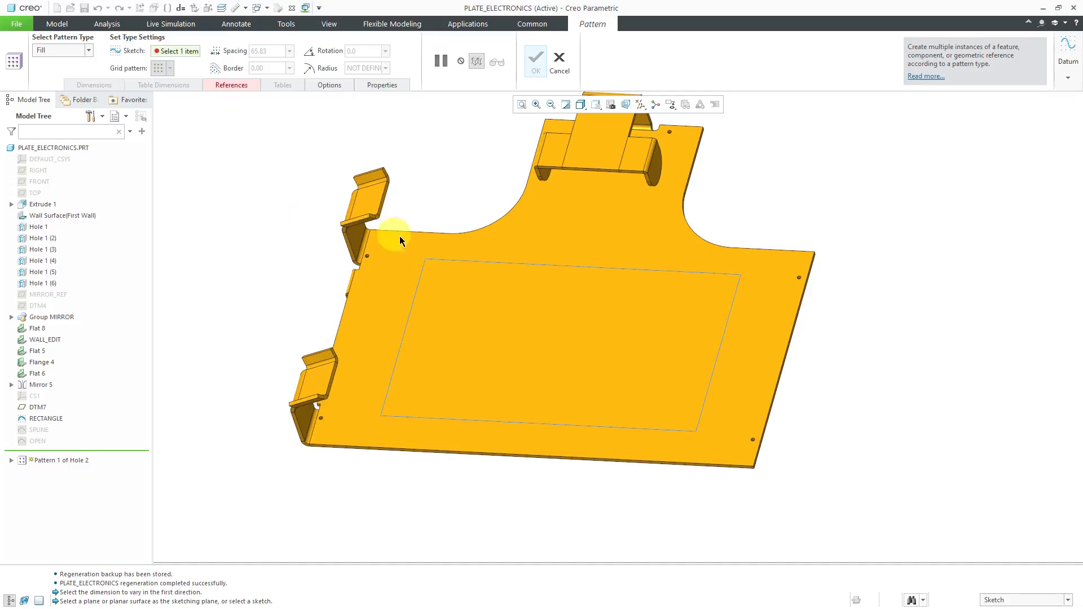
left_click(448, 259)
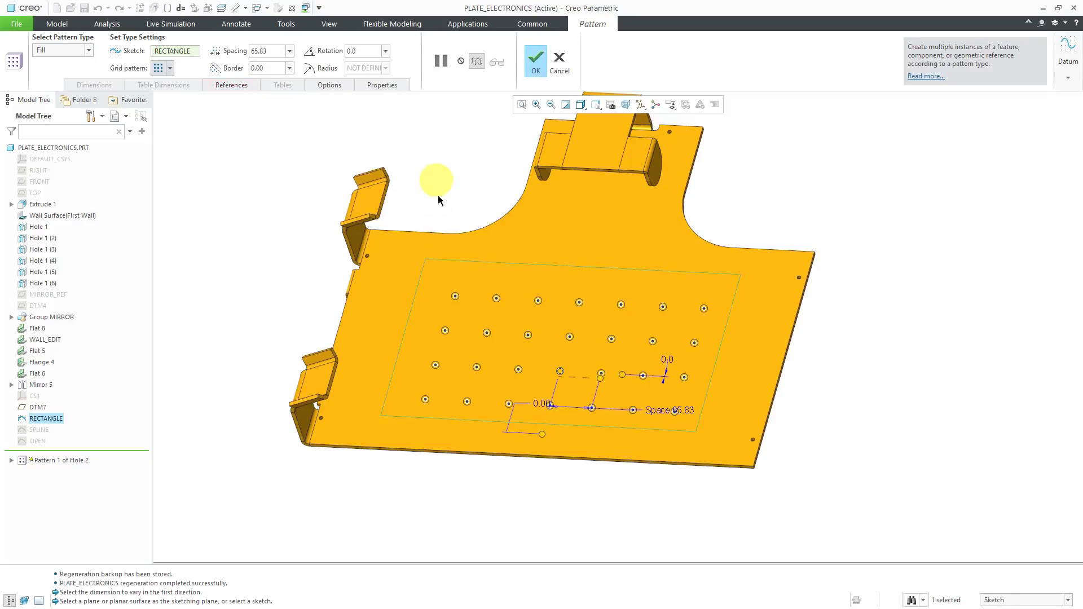
Set the spacing between the fill pattern's holes to 50
left_click(598, 106)
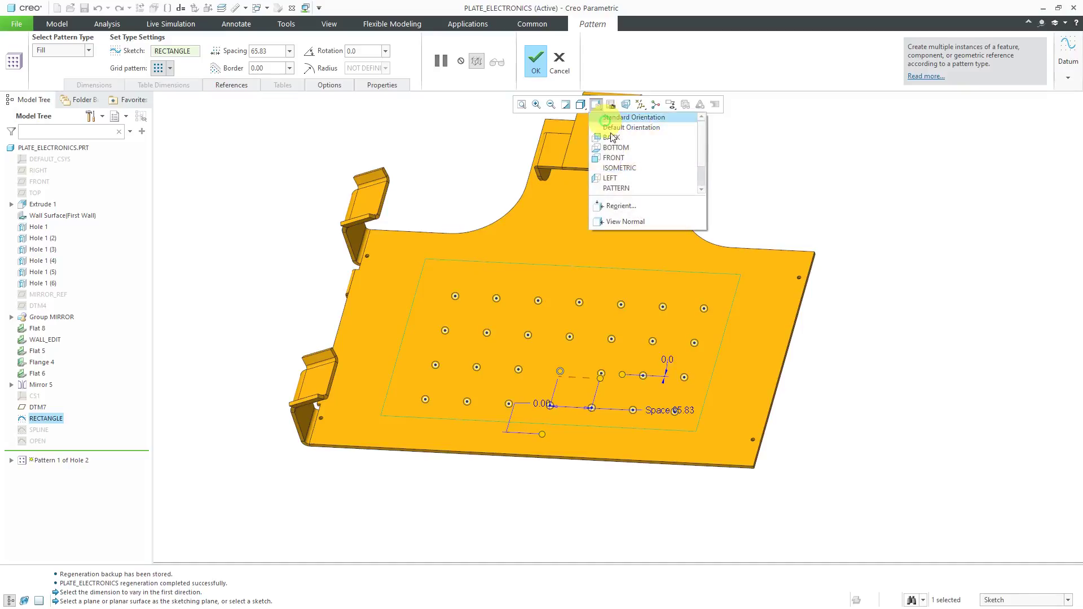
left_click(625, 188)
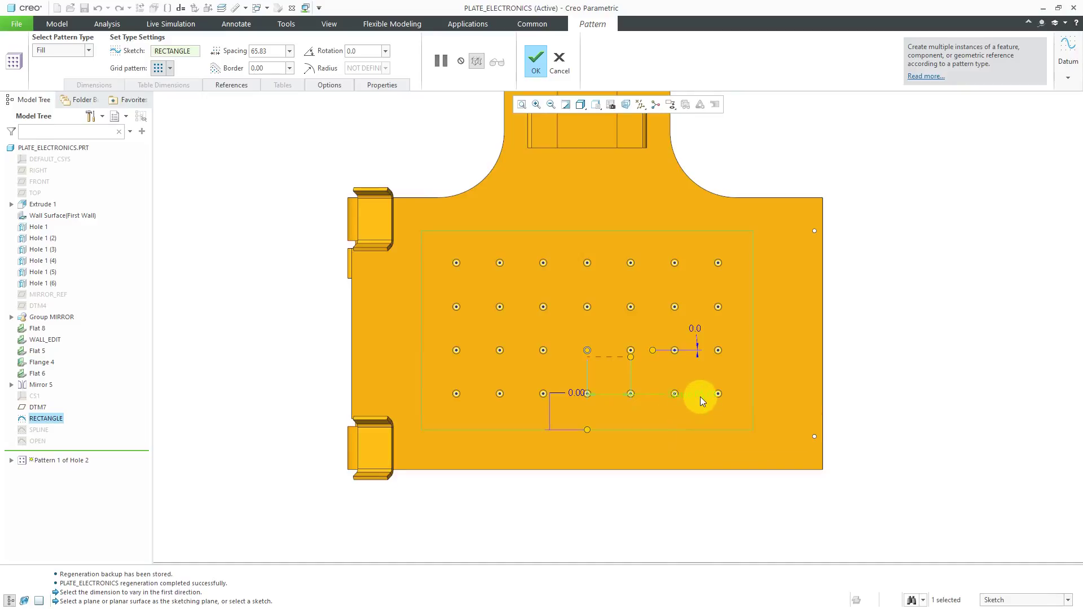
double_click(713, 405)
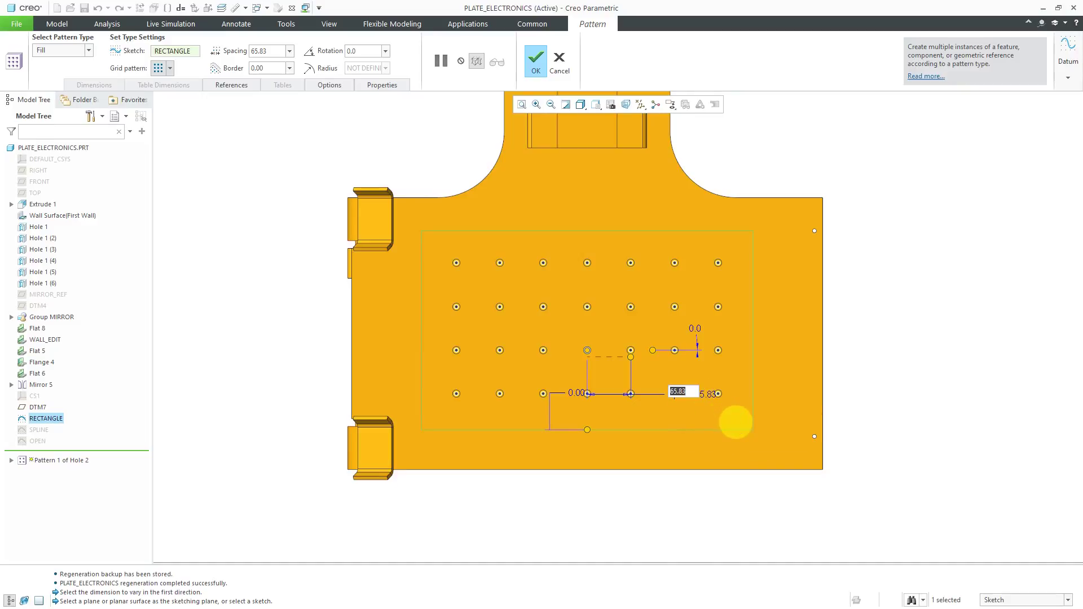
type("50")
key("Return")
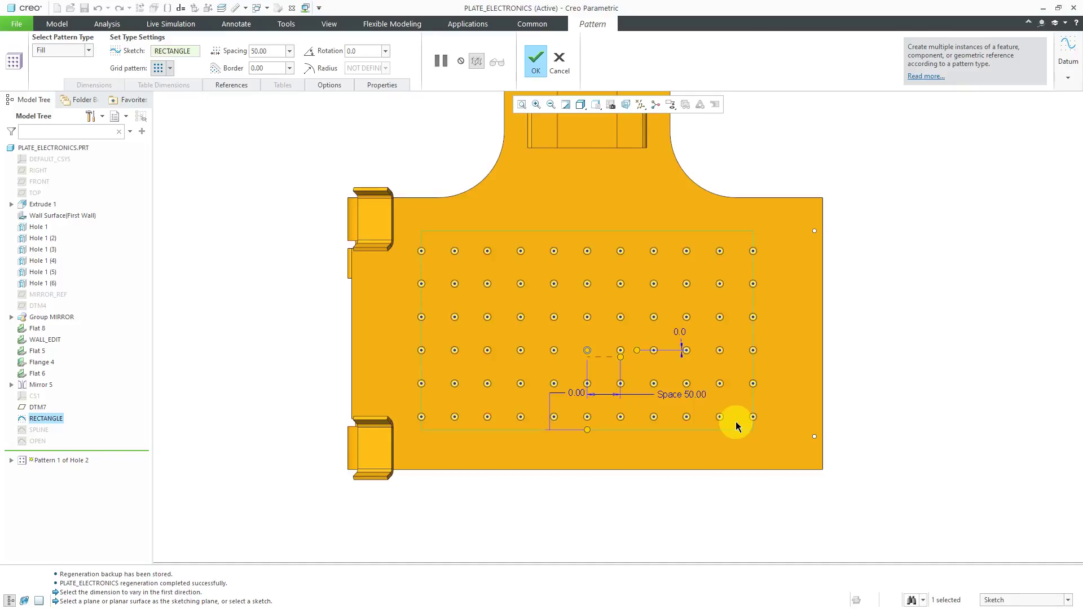
Adjust the fill pattern freehand to a spacing of about 40.6, a rotation of about 22 degrees and a border of about 34.9
mouse_move(622, 360)
left_mouse_down()
mouse_move(640, 360)
mouse_move(616, 369)
left_mouse_up()
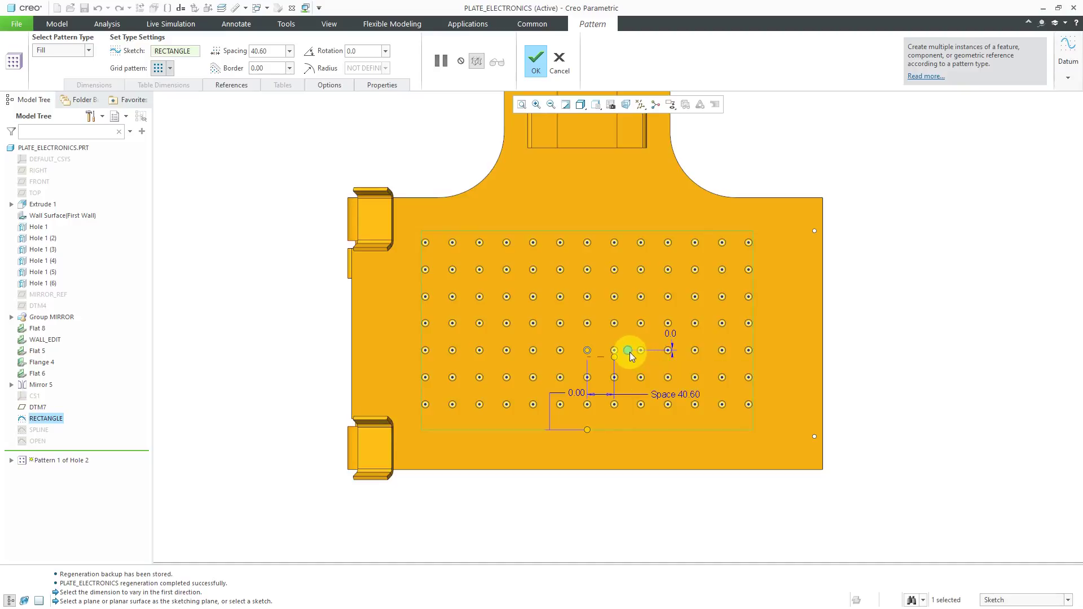
mouse_move(630, 353)
left_mouse_down()
mouse_move(627, 316)
mouse_move(638, 343)
left_mouse_up()
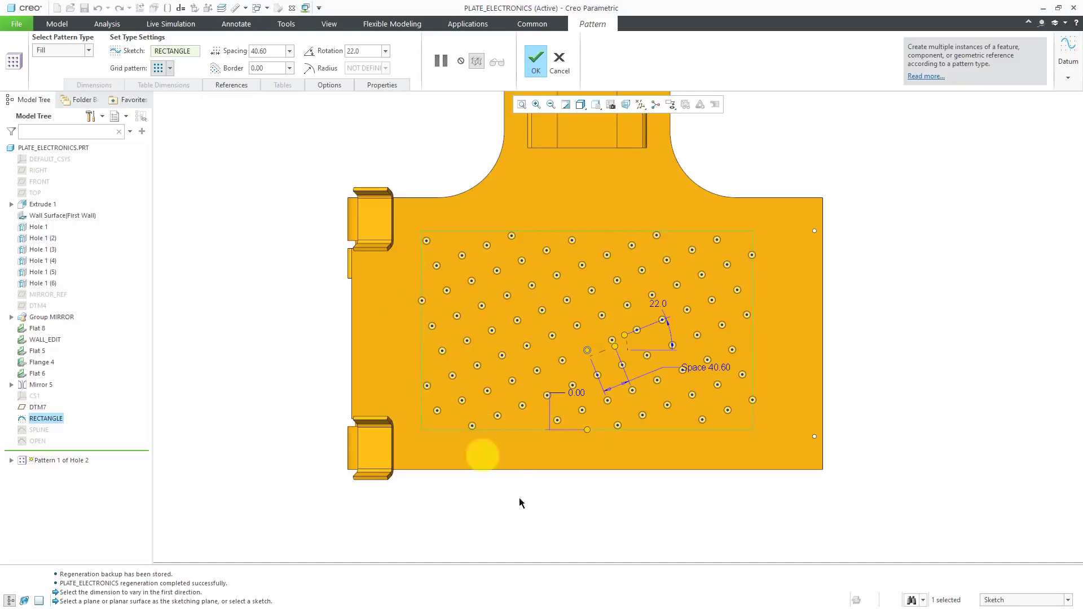
left_click_drag(585, 430, 588, 408)
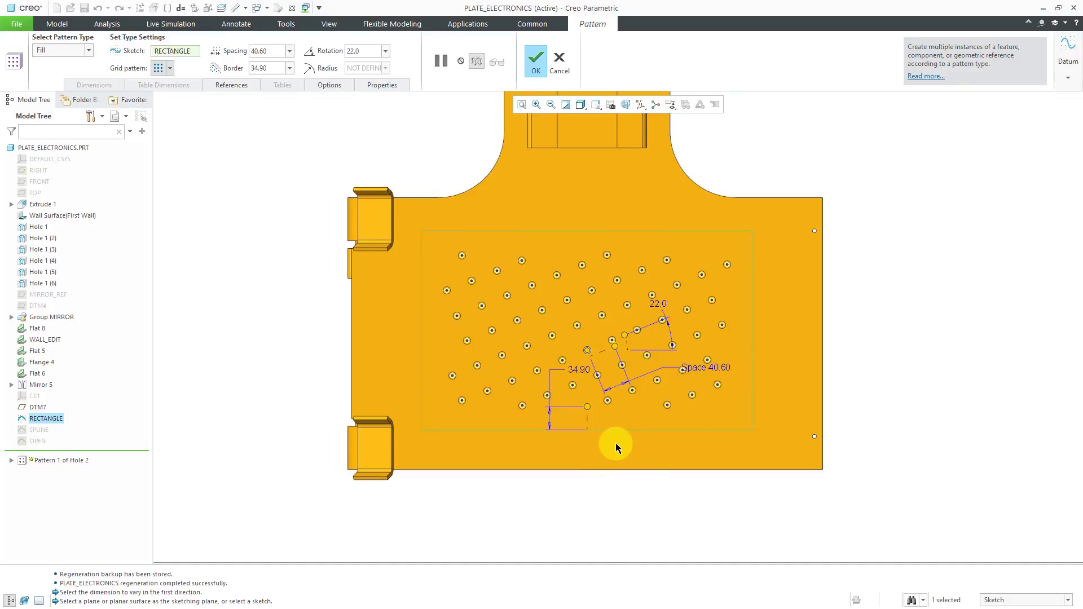
Set the fill pattern's border and rotation to 0 and its spacing to 50
double_click(579, 369)
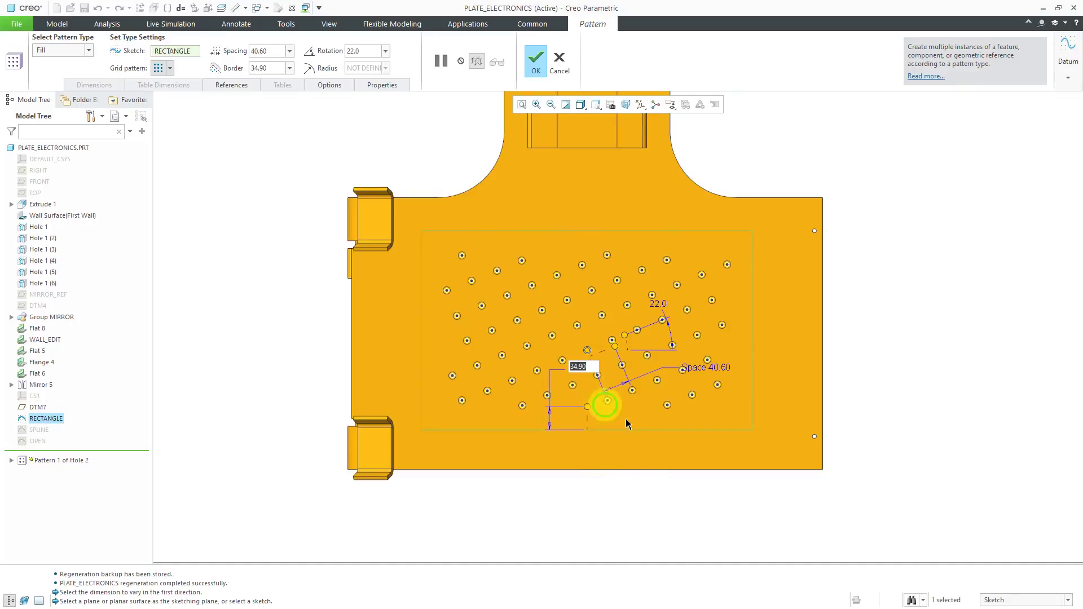
type("0")
key("Return")
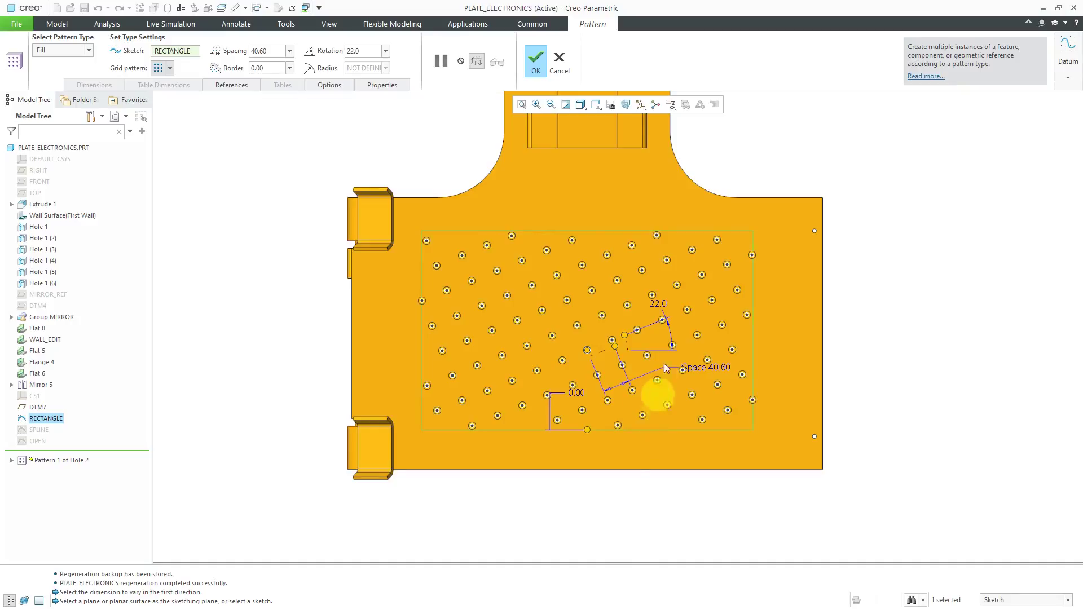
double_click(661, 304)
type("0")
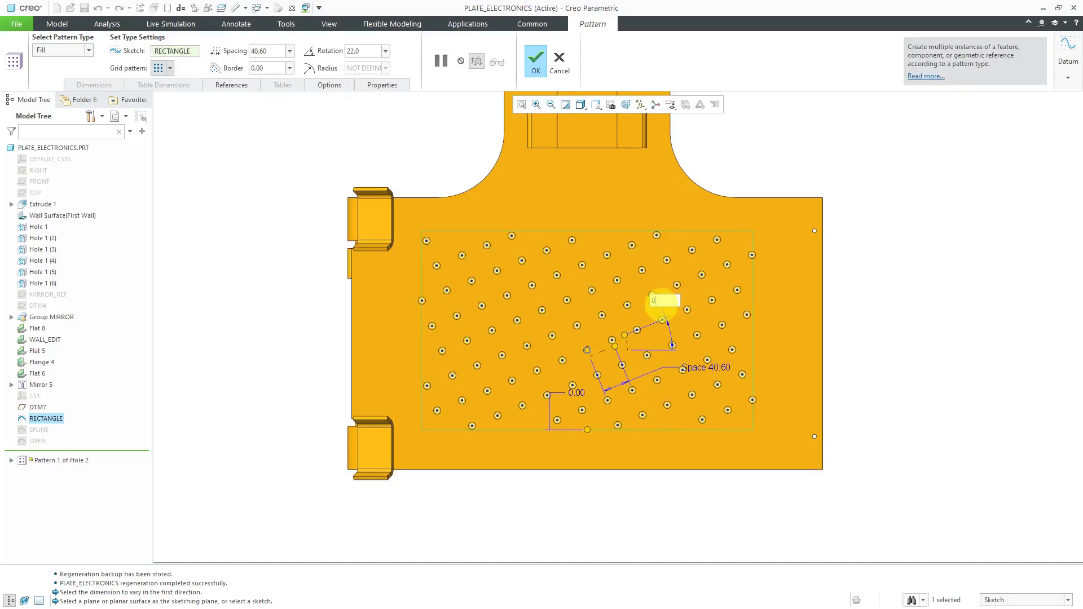
key("Return")
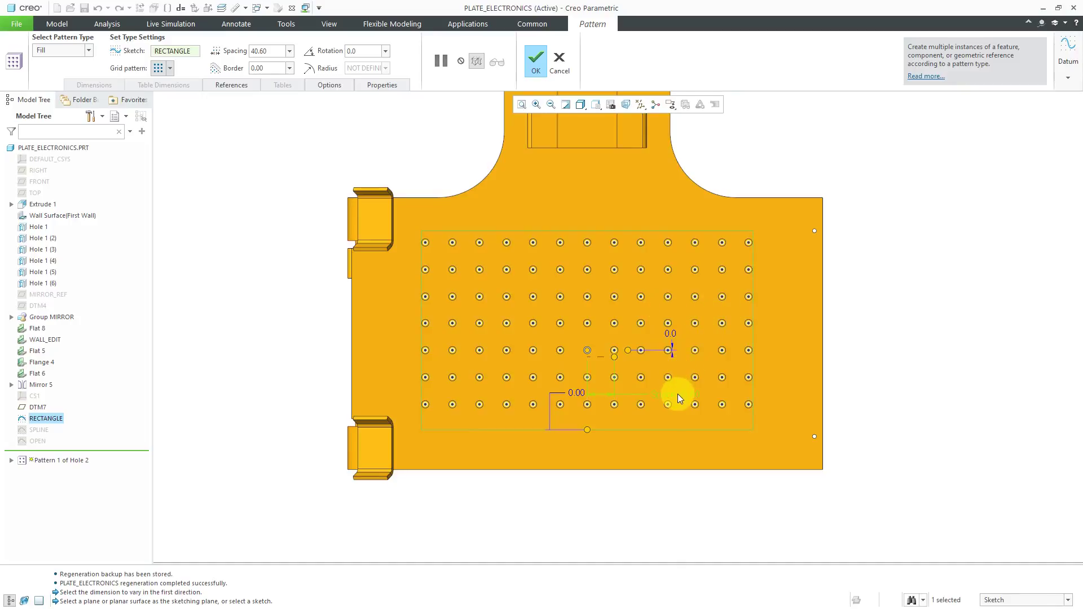
double_click(677, 394)
type("50")
key("Return")
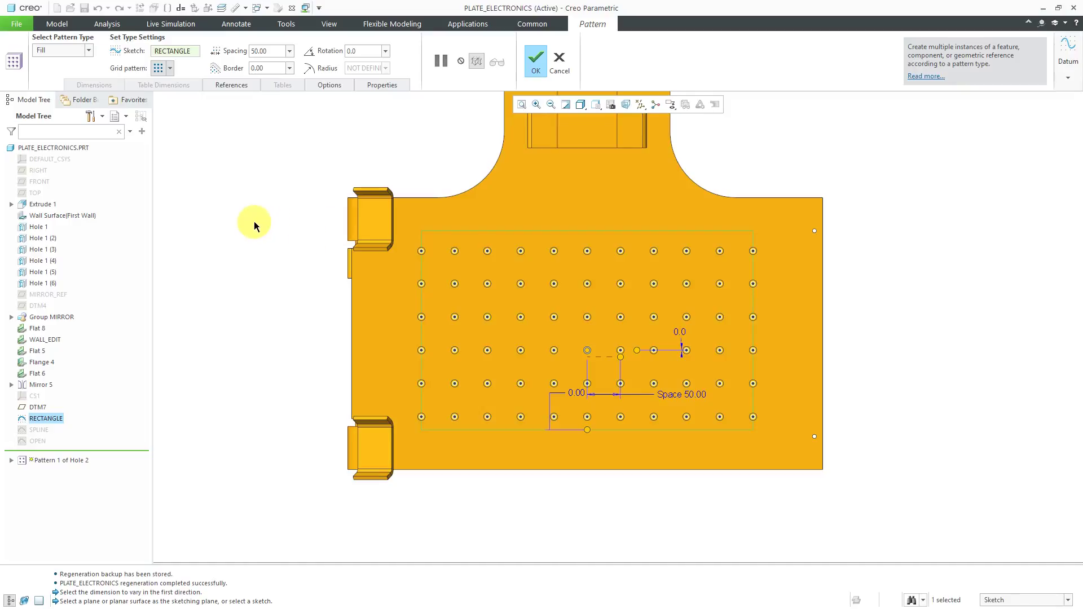
Replace the fill pattern's boundary with the SPLINE sketch and complete the pattern
middle_click_drag(496, 411, 479, 355)
left_click(175, 51)
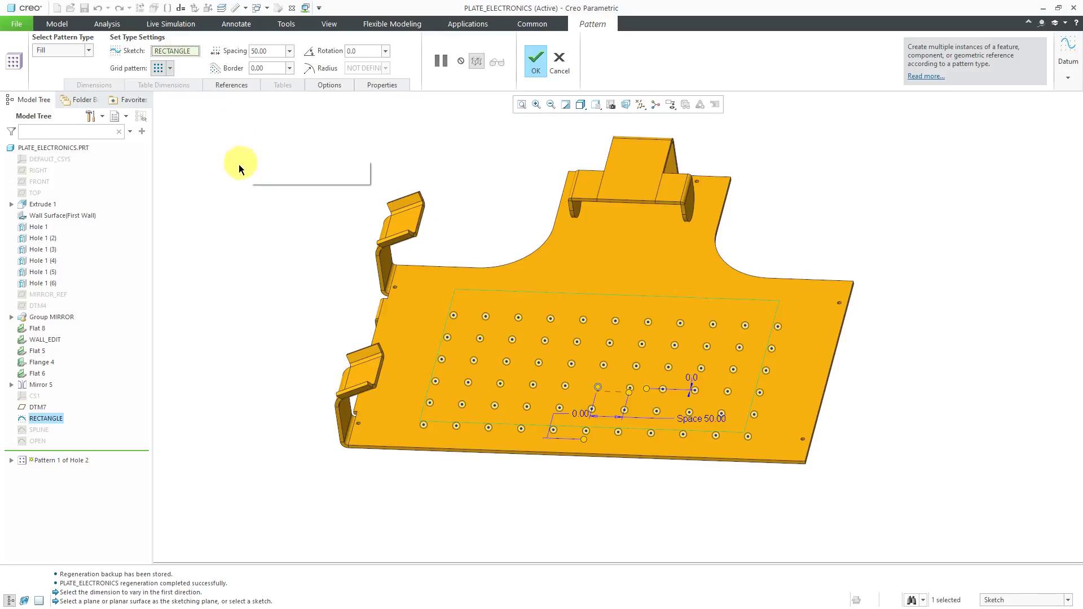
left_click(40, 430)
middle_click_drag(243, 367, 260, 408)
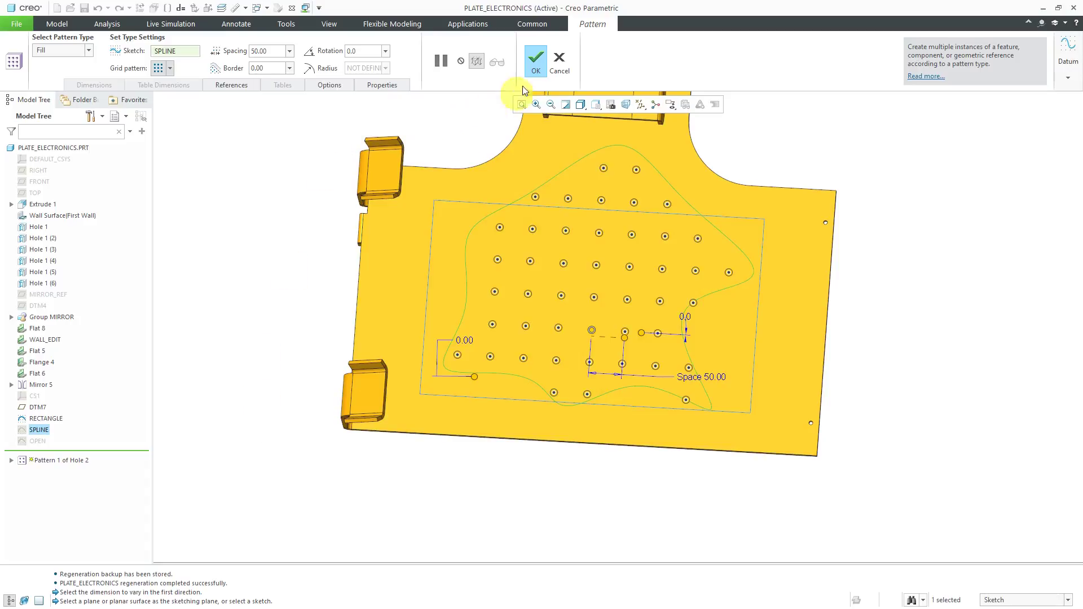
left_click(535, 71)
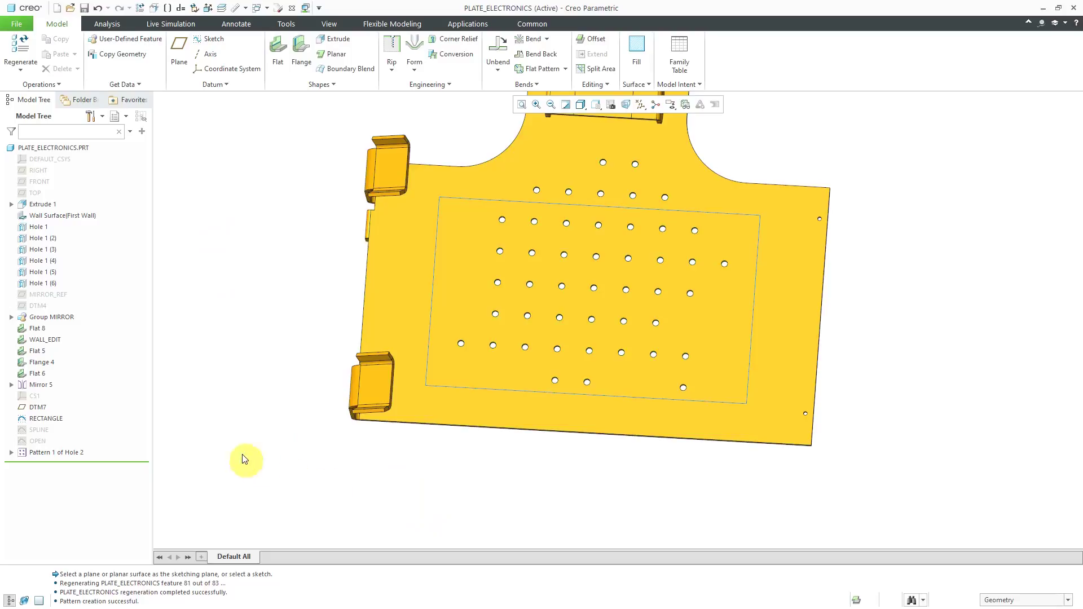
Hide the RECTANGLE sketch and show the OPEN sketch
left_click(46, 419)
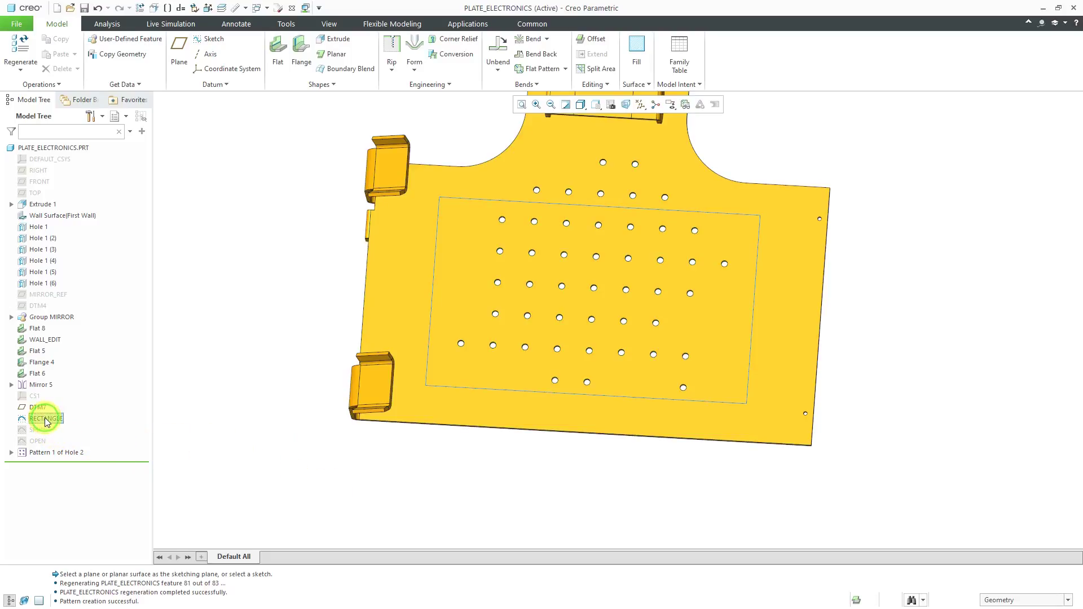
left_click(66, 382)
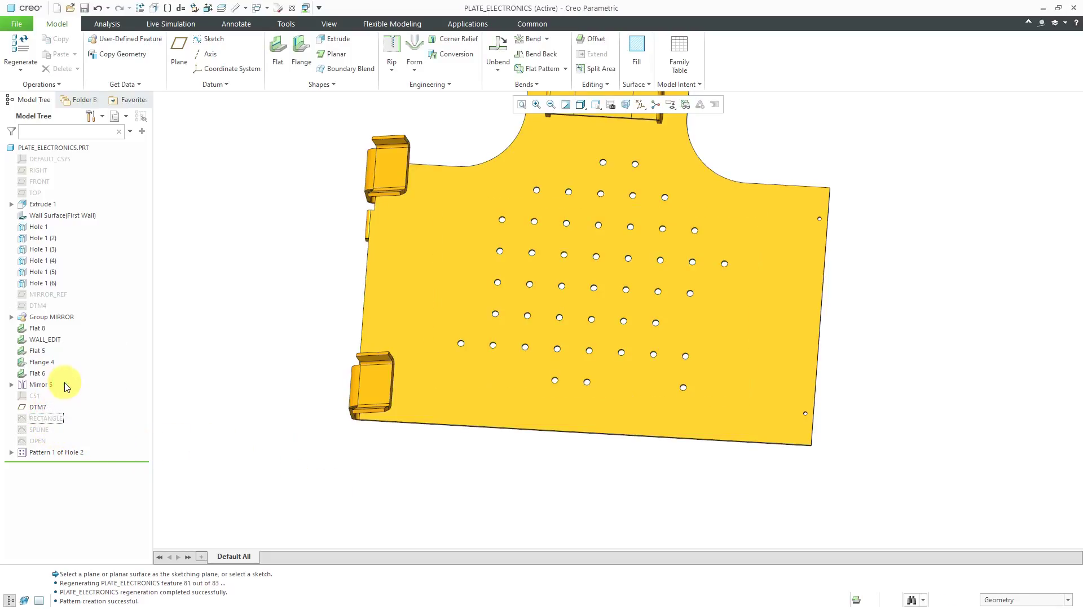
left_click(39, 442)
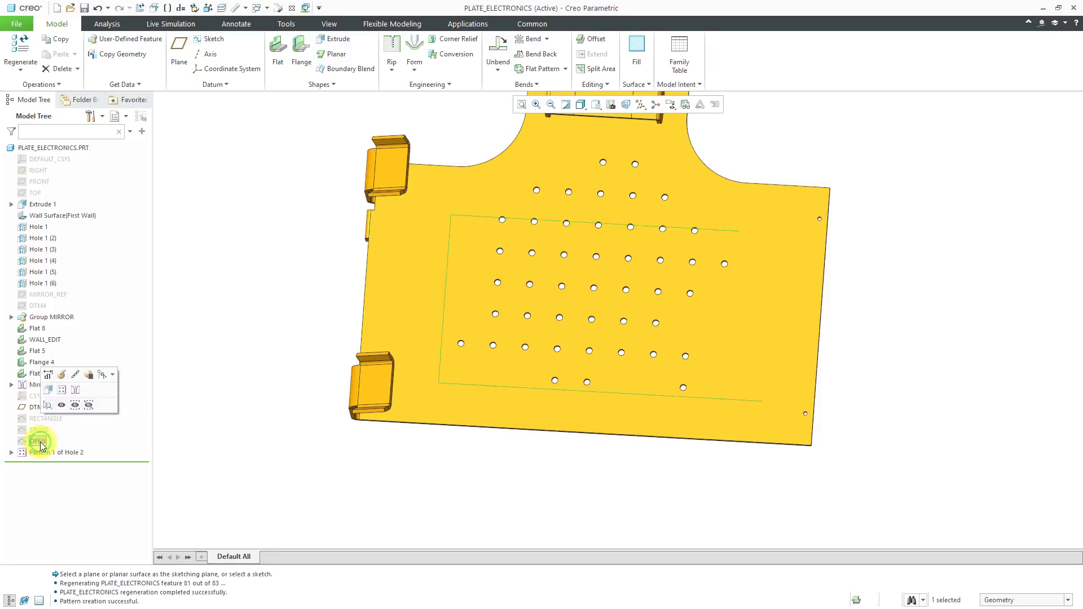
left_click(61, 405)
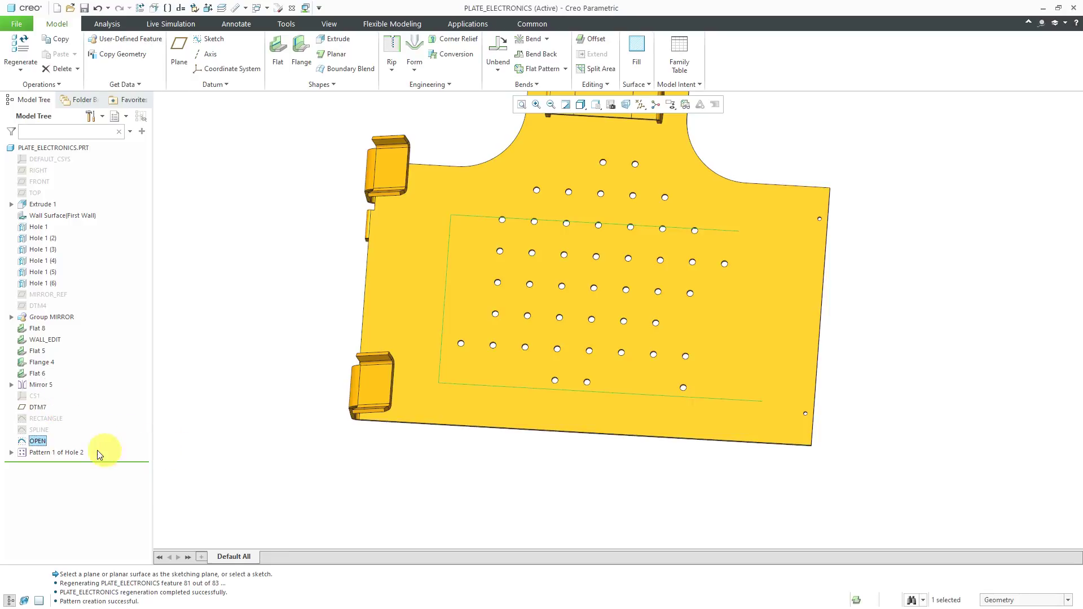
Redefine the pattern of Hole 2 to fill the area bounded by the OPEN sketch
left_click(67, 452)
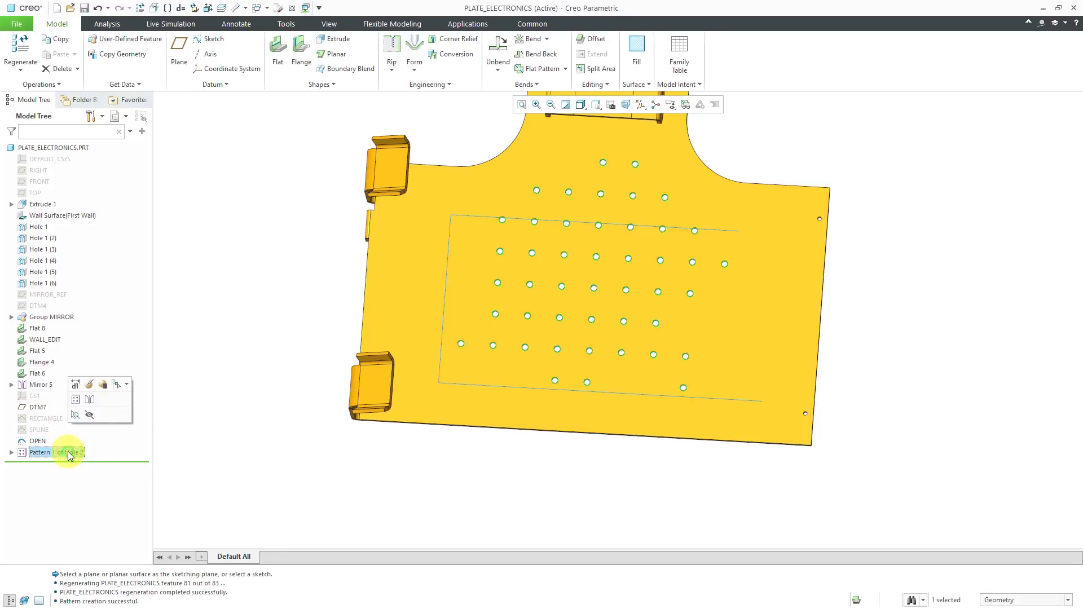
left_click(89, 384)
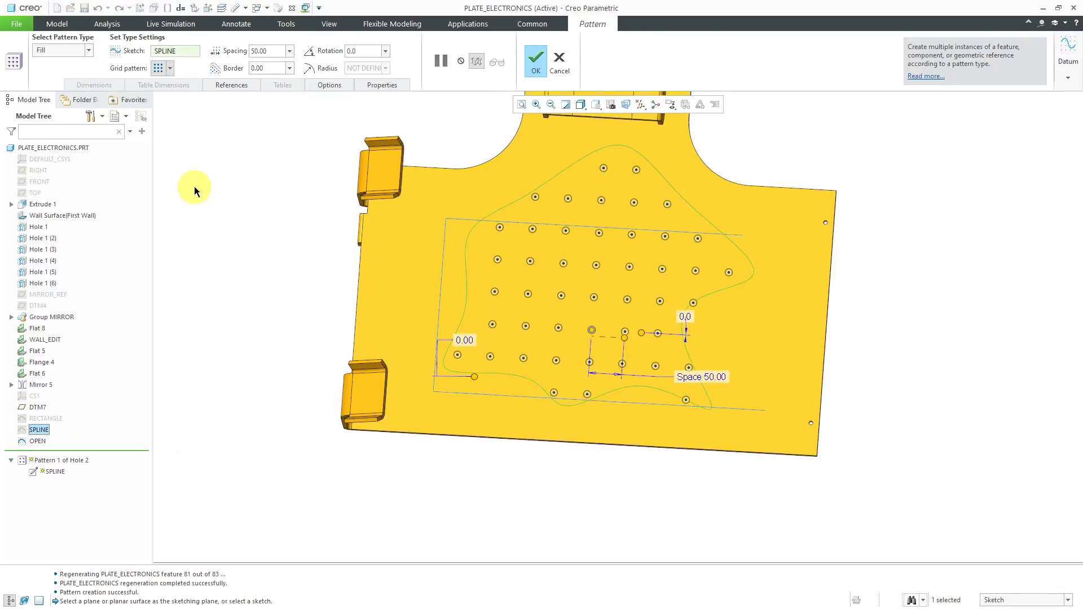
left_click(44, 442)
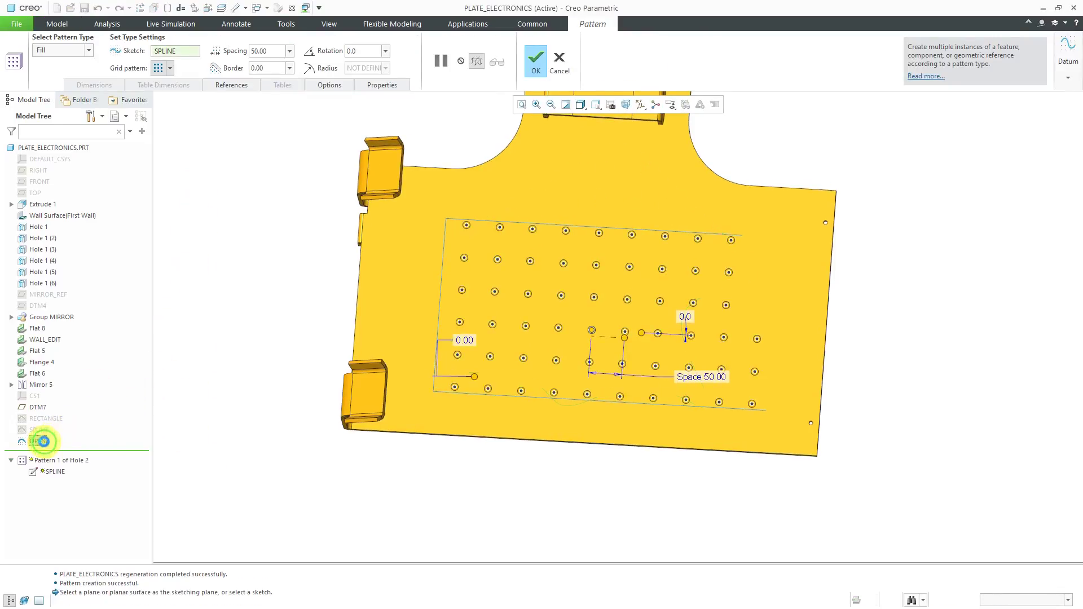
left_click(595, 105)
left_click(616, 188)
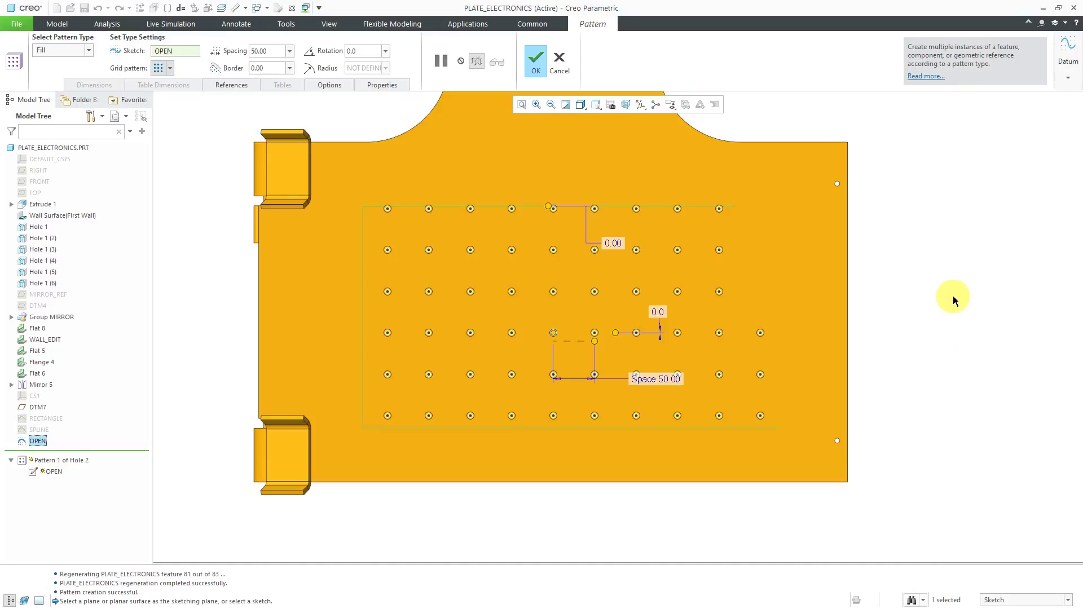
left_click(539, 63)
left_click(192, 273)
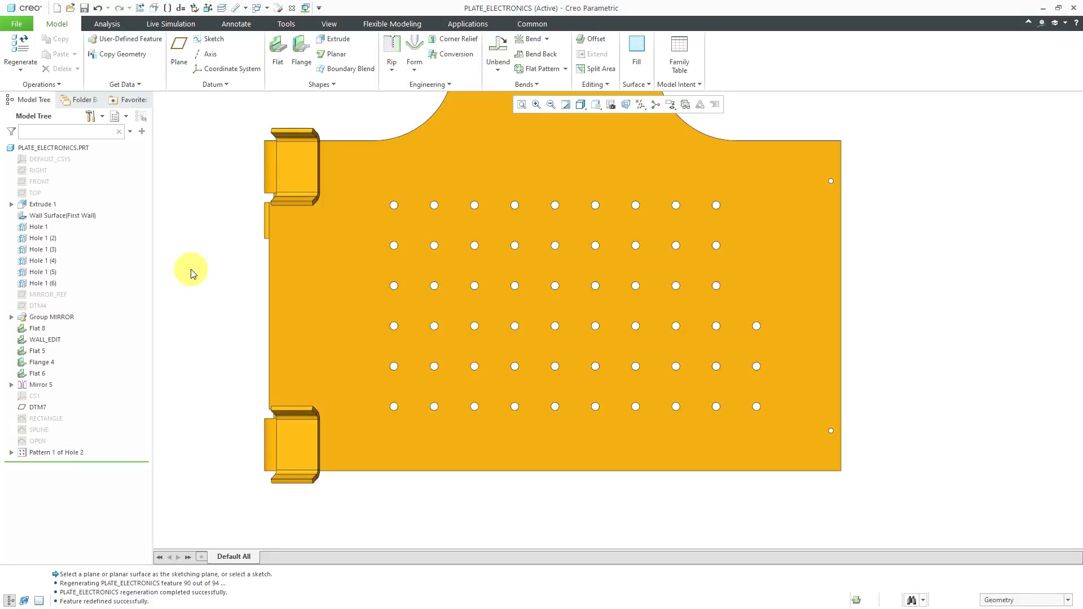
Delete the pattern of Hole 2 while keeping the original hole
left_click(56, 452)
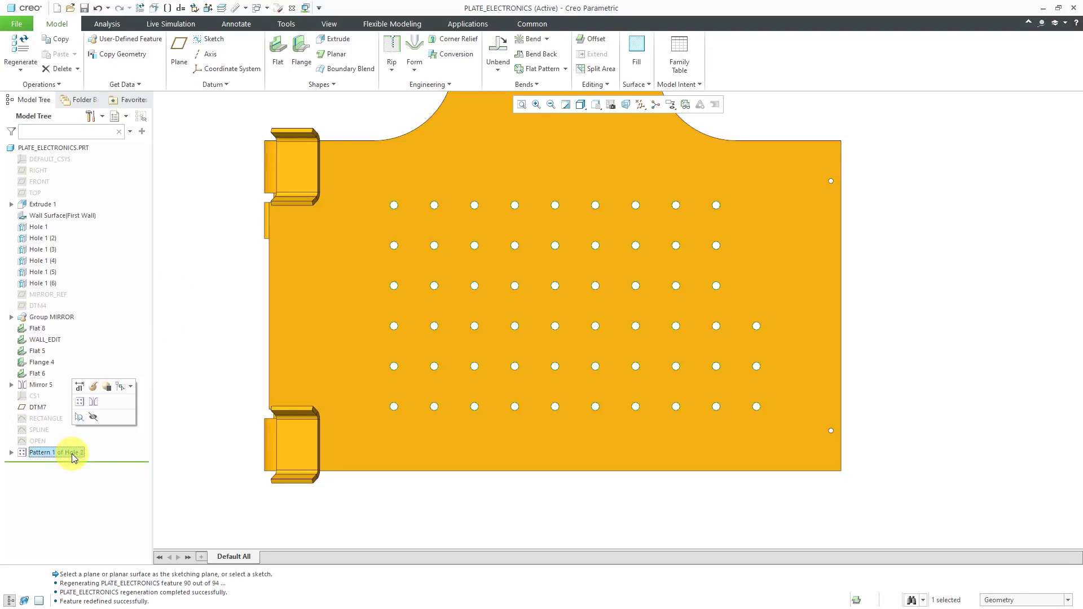
right_click(72, 457)
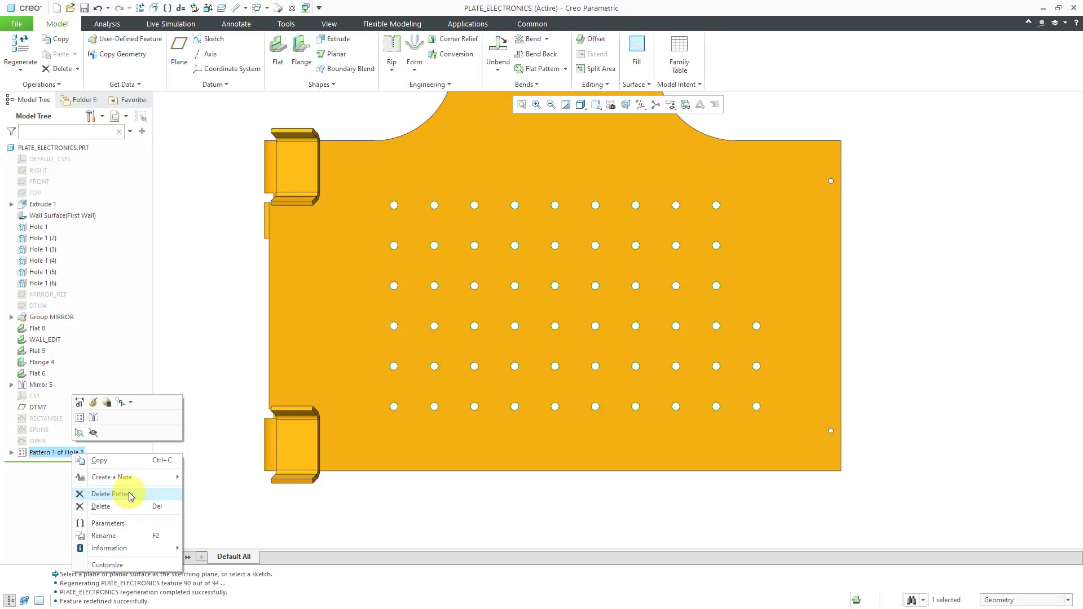
left_click(130, 494)
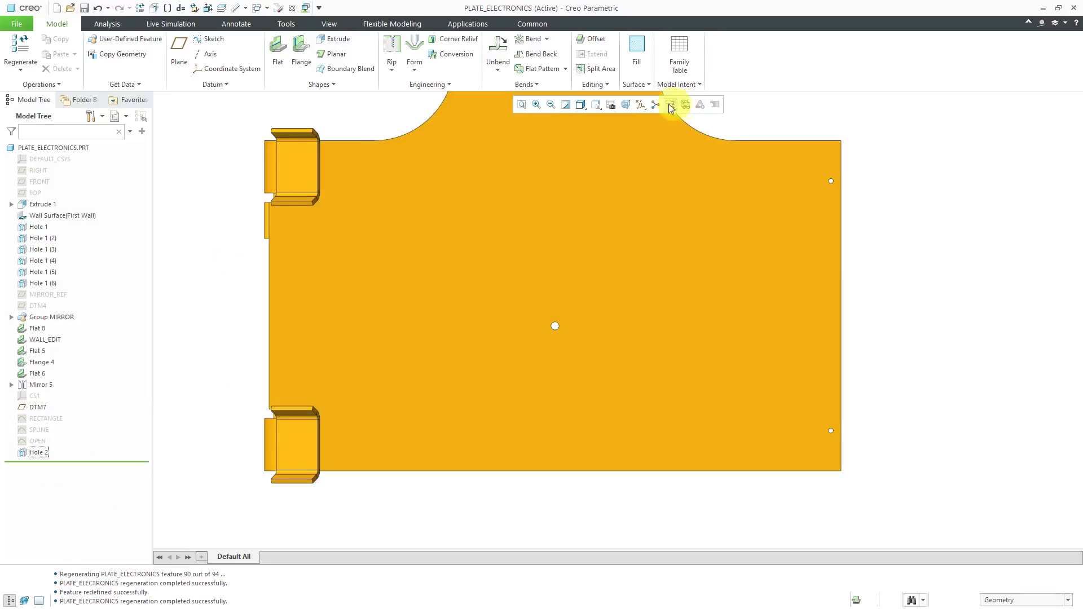
Turn on datum plane display and start a Fill-type pattern of Hole 2
left_click(642, 105)
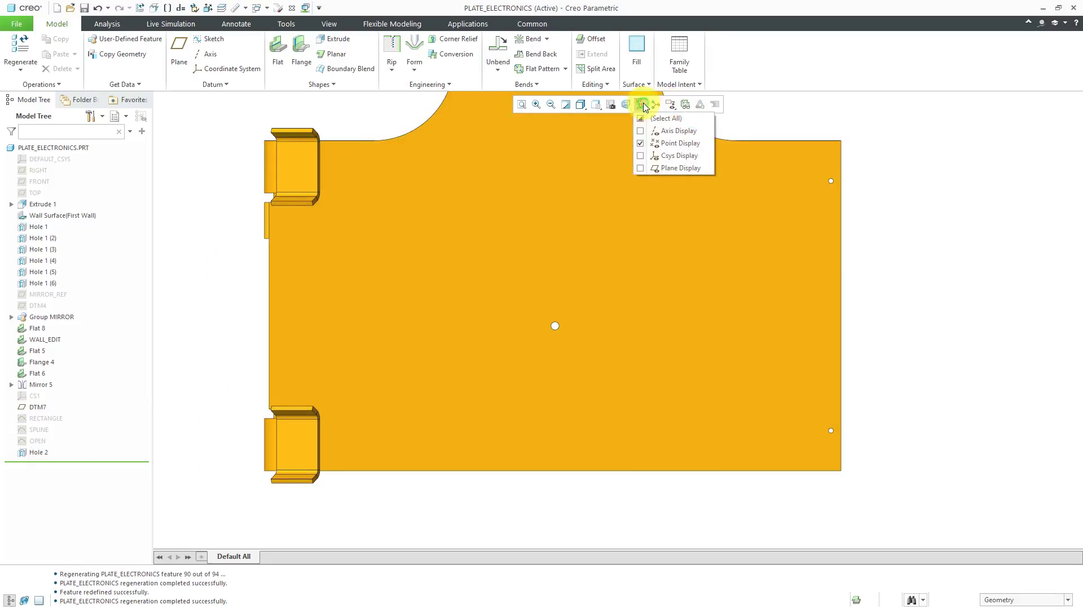
left_click(662, 170)
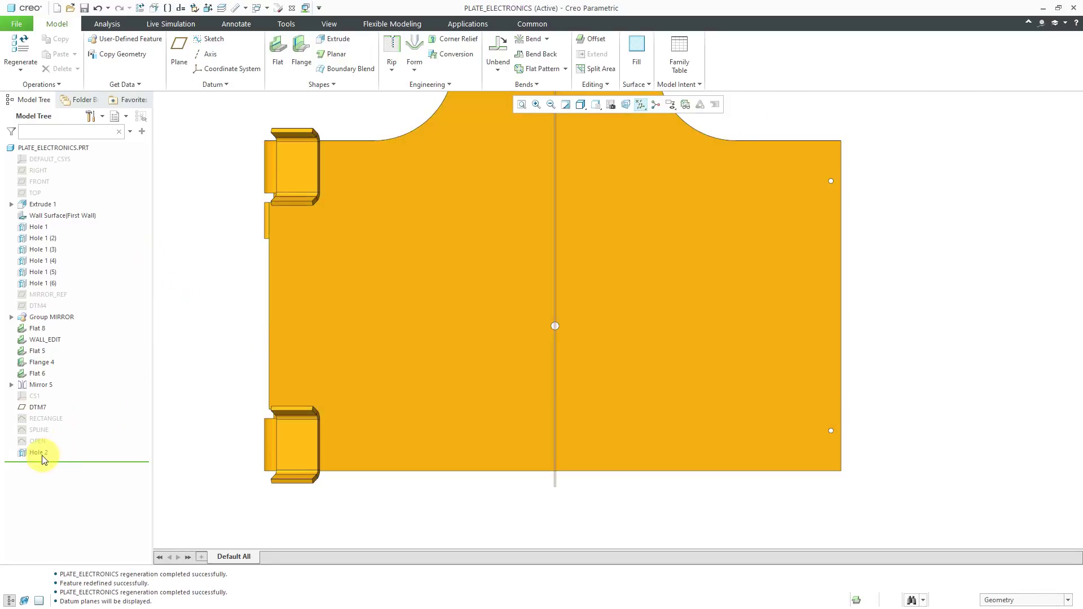
left_click(42, 456)
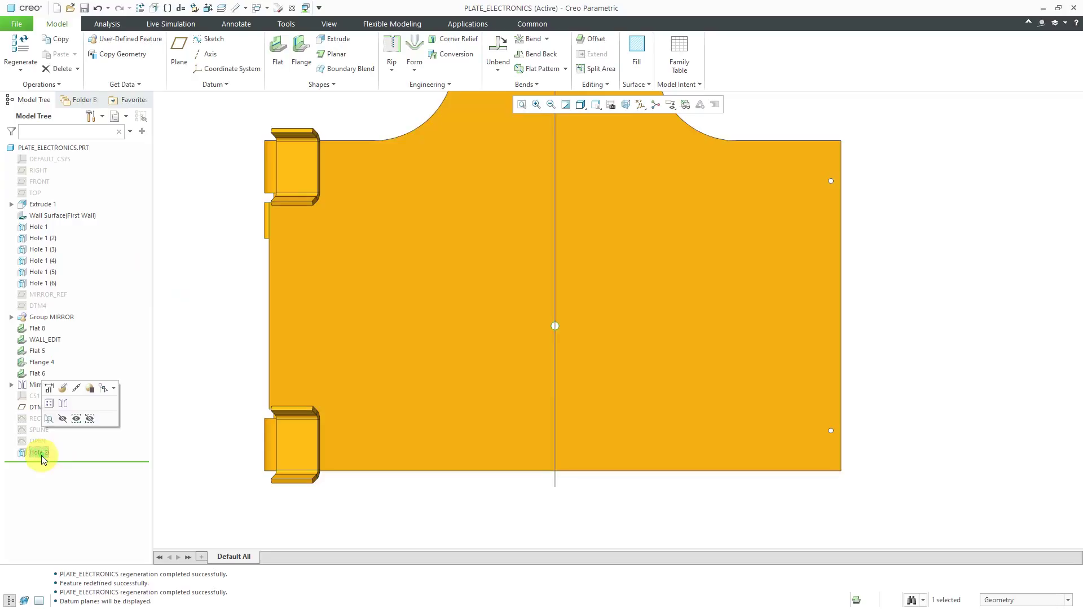
left_click(49, 404)
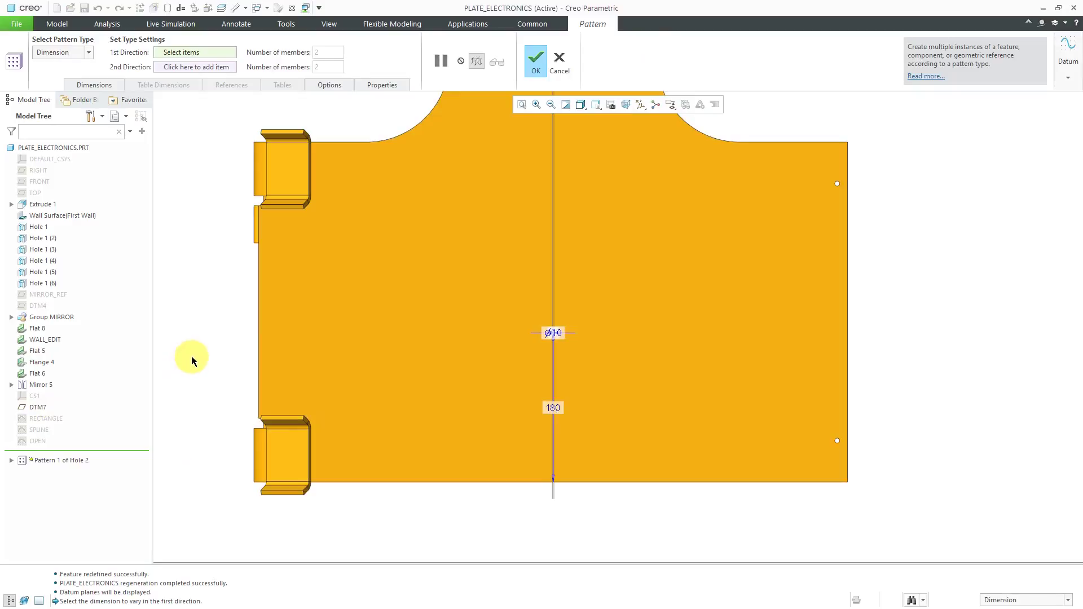
right_click(188, 255)
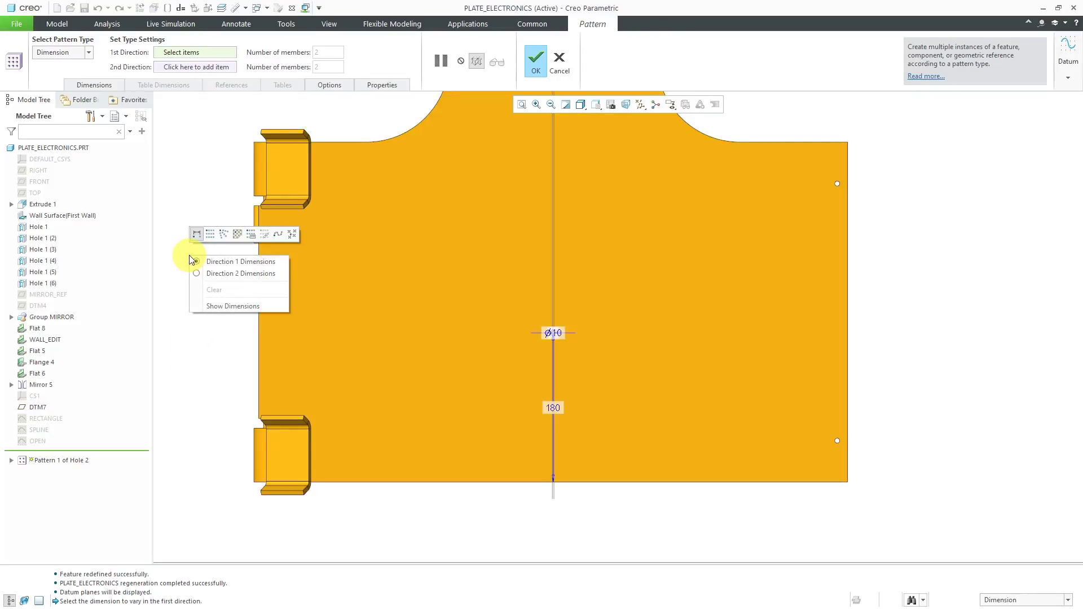
left_click(238, 234)
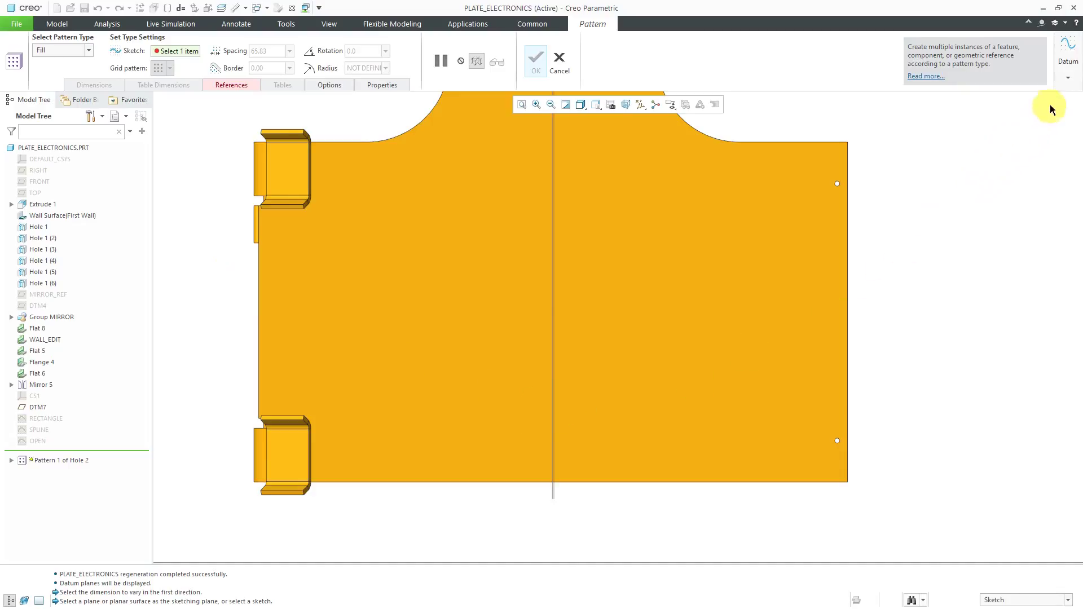
Start a new sketch on the plate's large flat face, with datum plane DTM7 as the reference oriented Right
left_click(1069, 80)
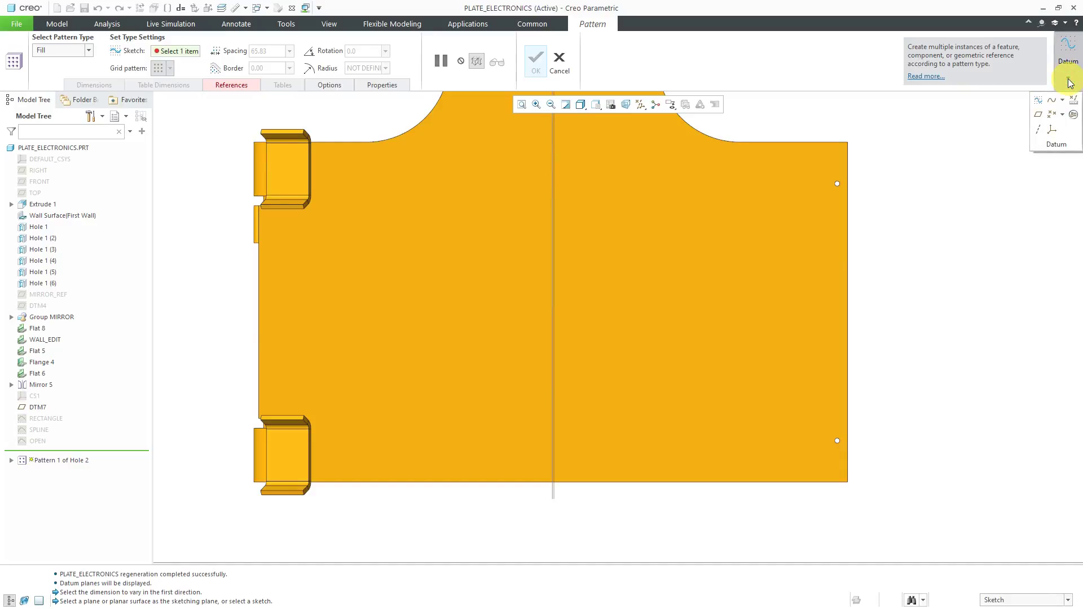
left_click(1039, 103)
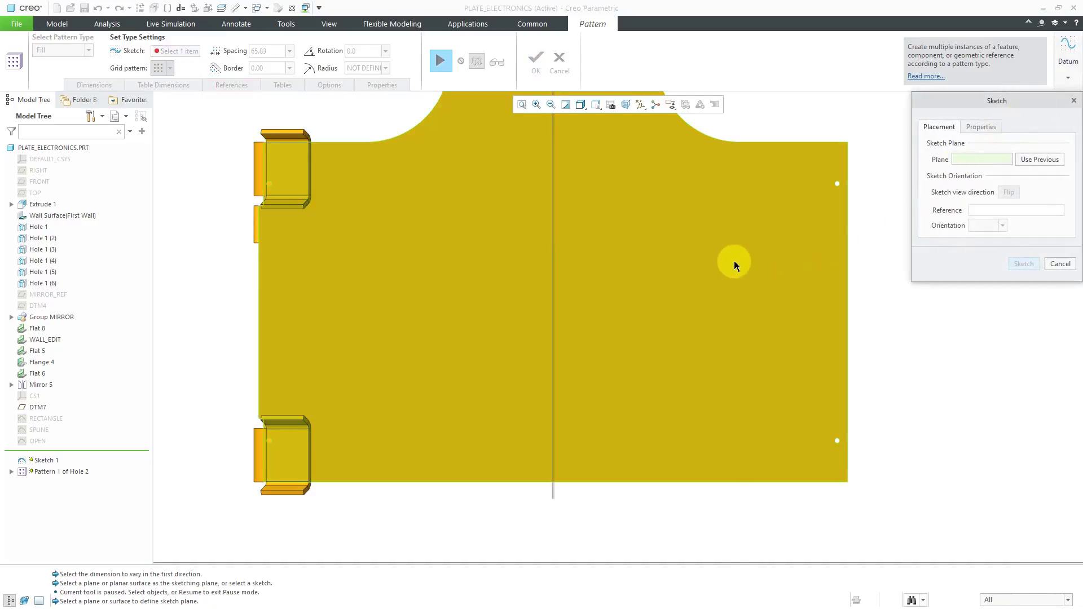
left_click(733, 261)
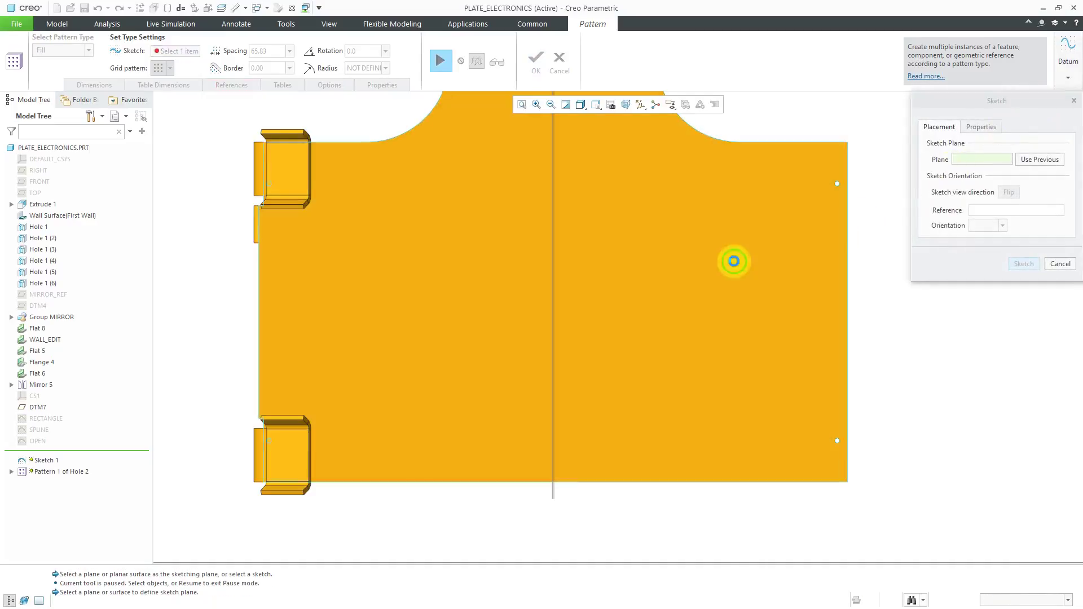
left_click(553, 305)
left_click(990, 227)
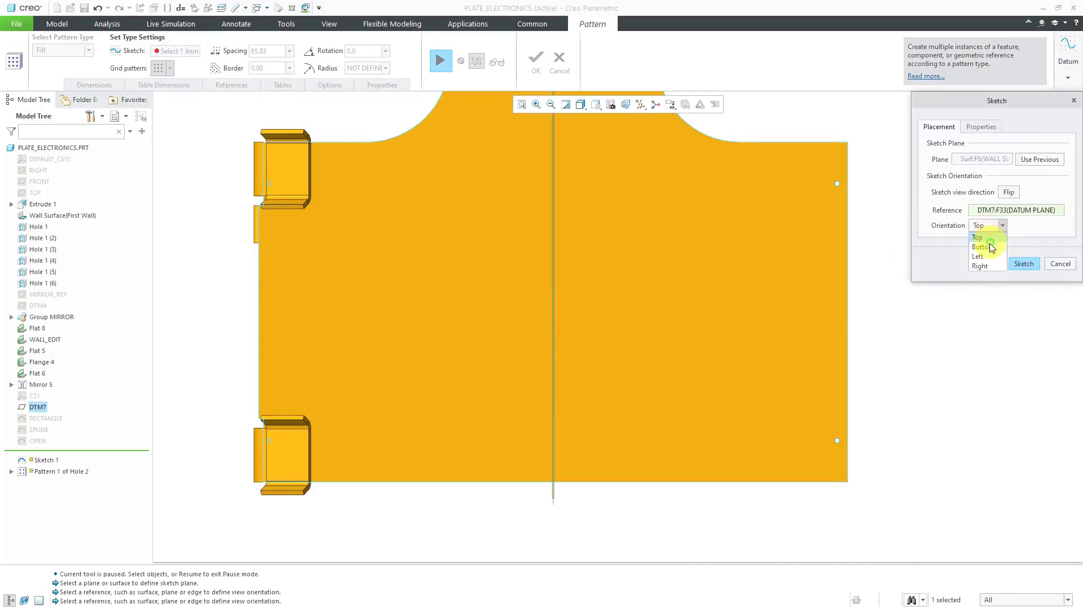
left_click(987, 267)
left_click(1024, 264)
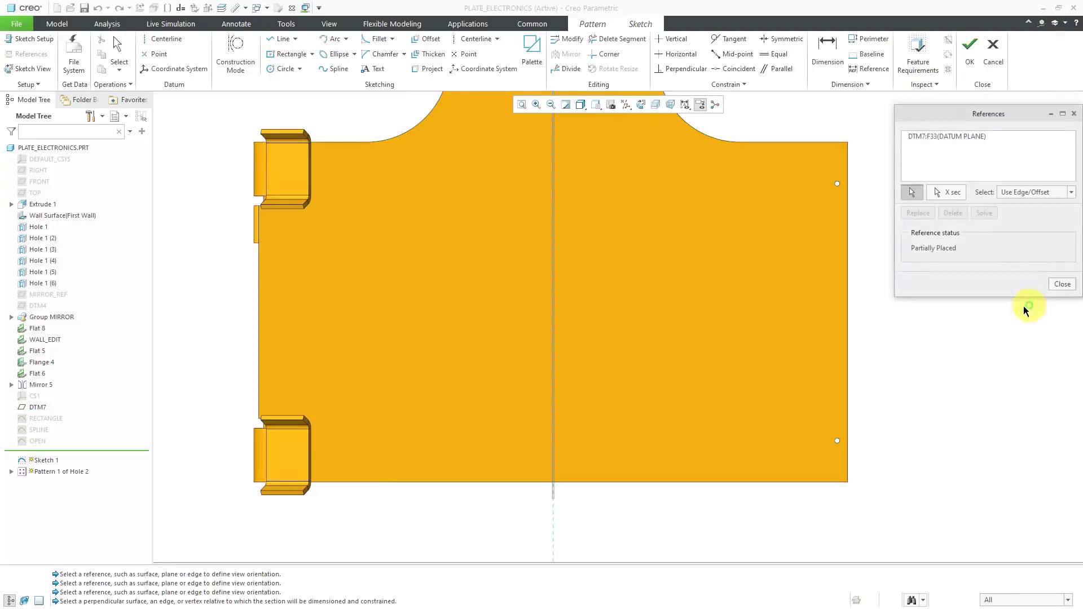
Add the plate's lower edge as a sketch reference and draw a center rectangle about 489 by 297, centered on DTM7
left_click(737, 484)
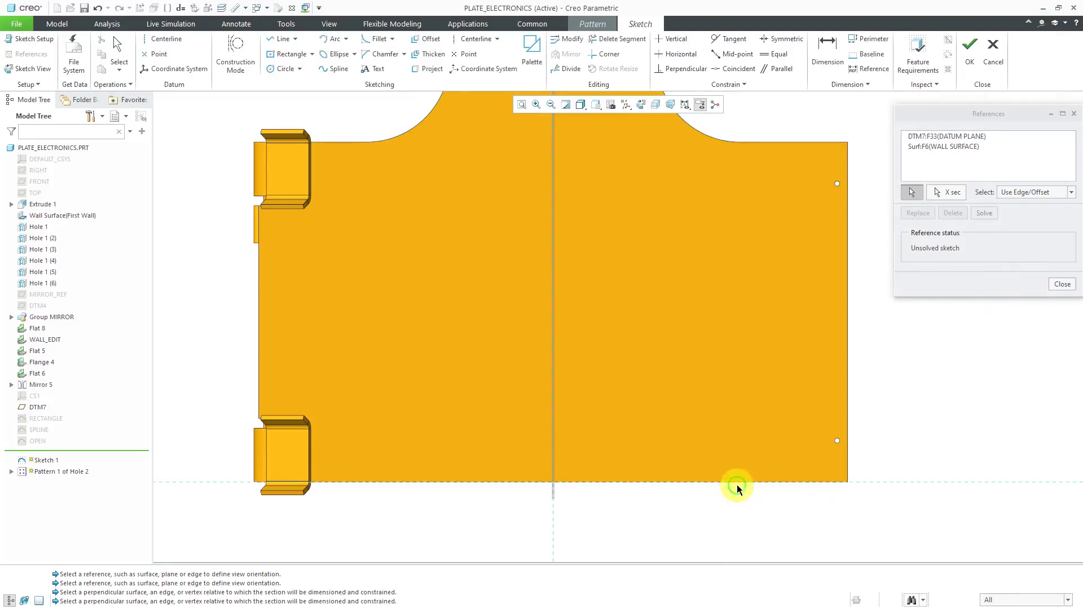
left_click(1062, 283)
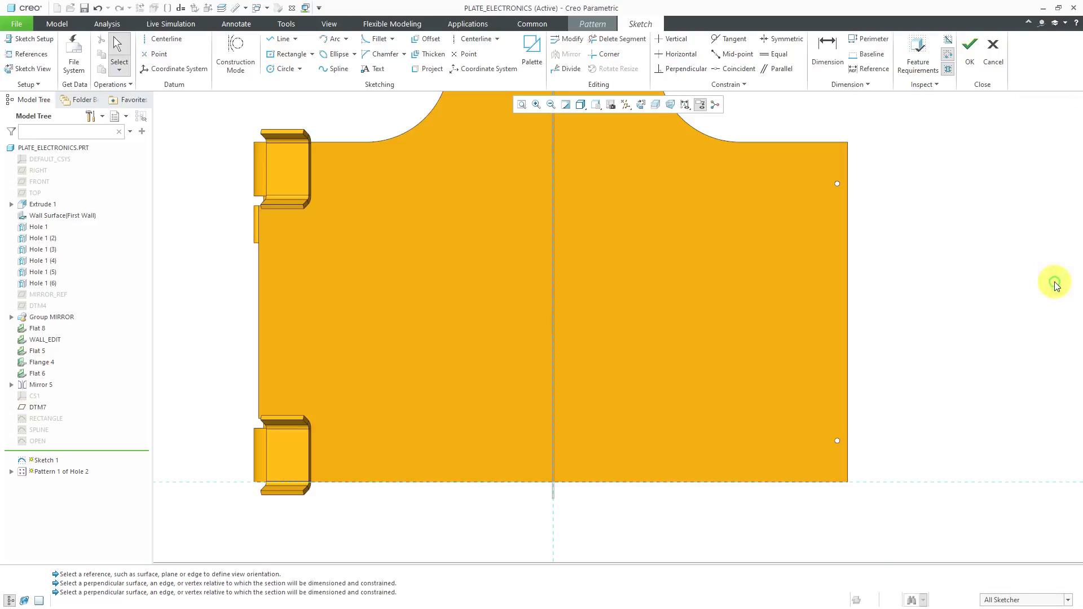
left_click(291, 54)
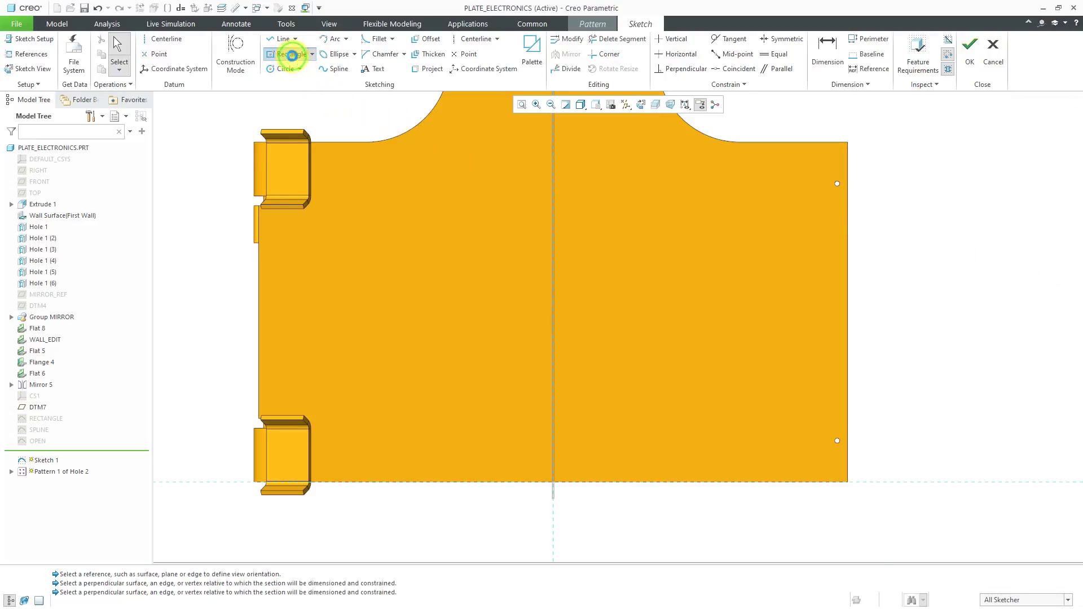
left_click(554, 320)
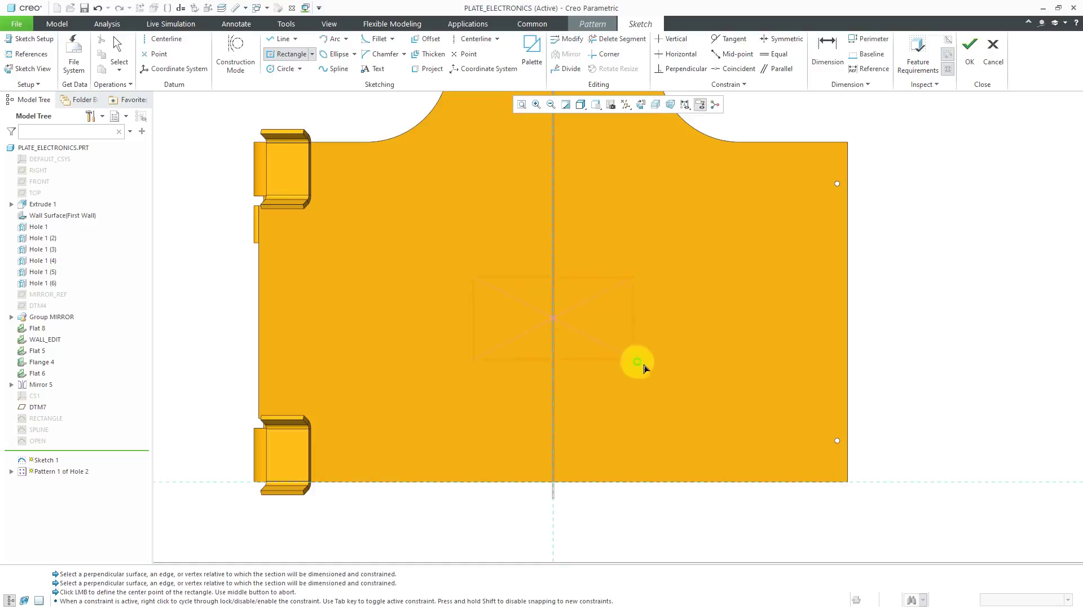
left_click(753, 441)
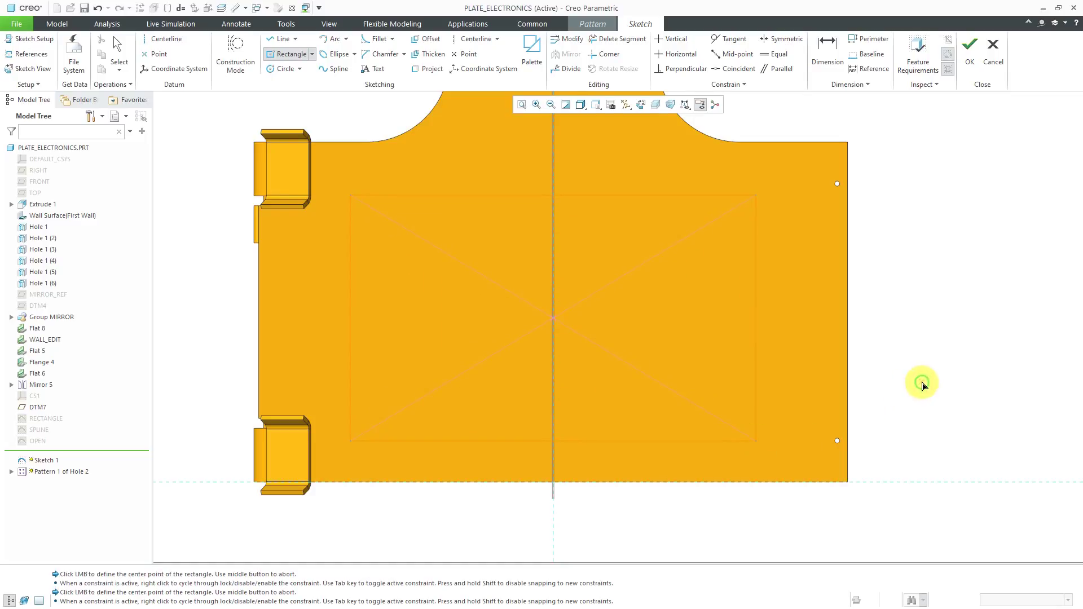
middle_click(913, 390)
Dimension the rectangle 50 above the plate's lower edge, with a width of 500 and a height of 300
double_click(338, 462)
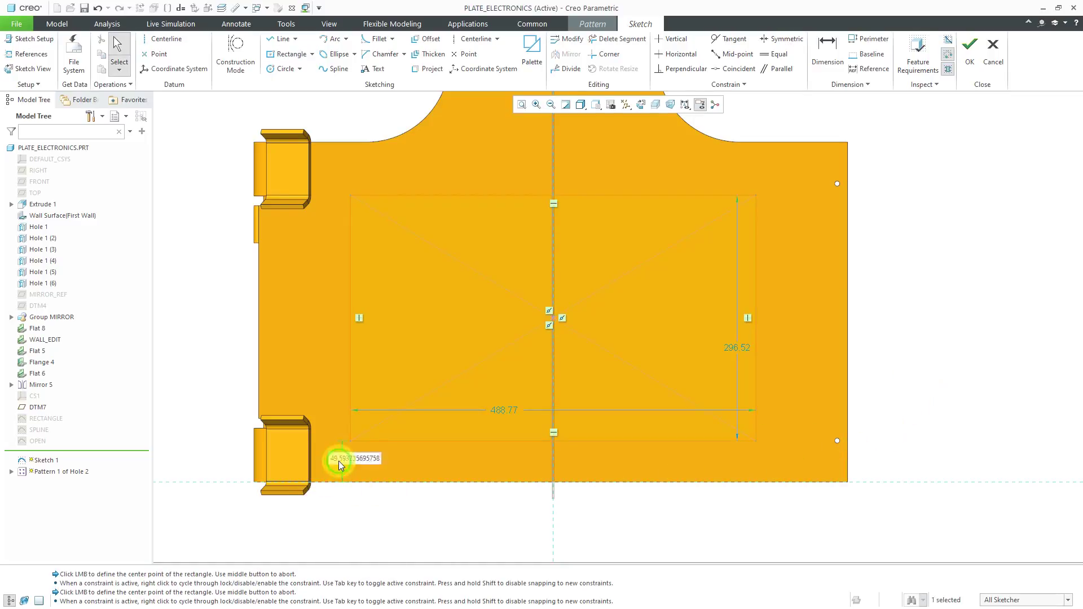
type("50")
key("Return")
double_click(506, 410)
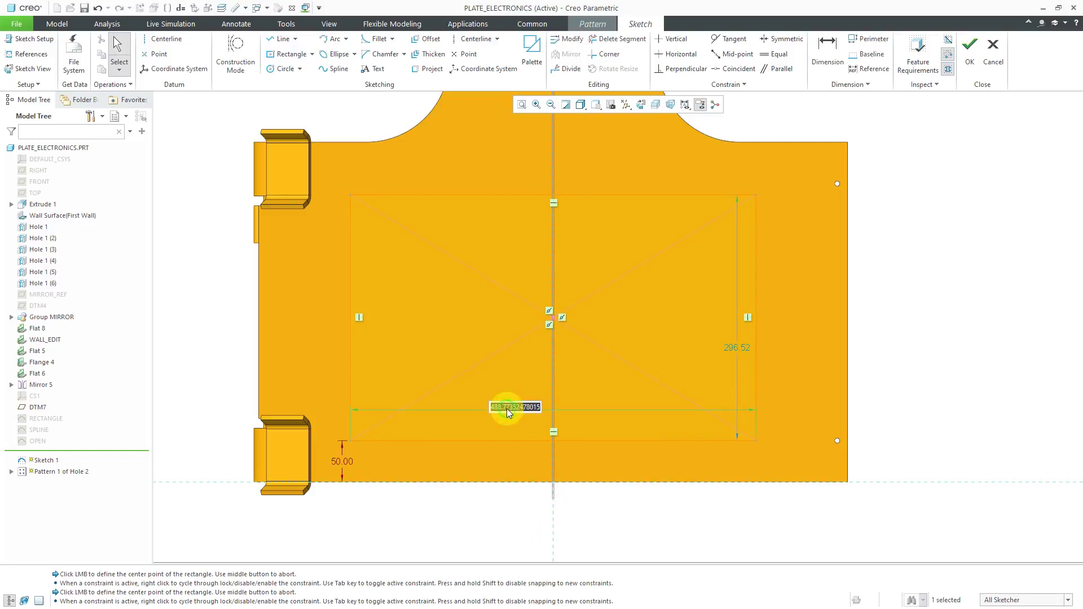
type("500")
key("Return")
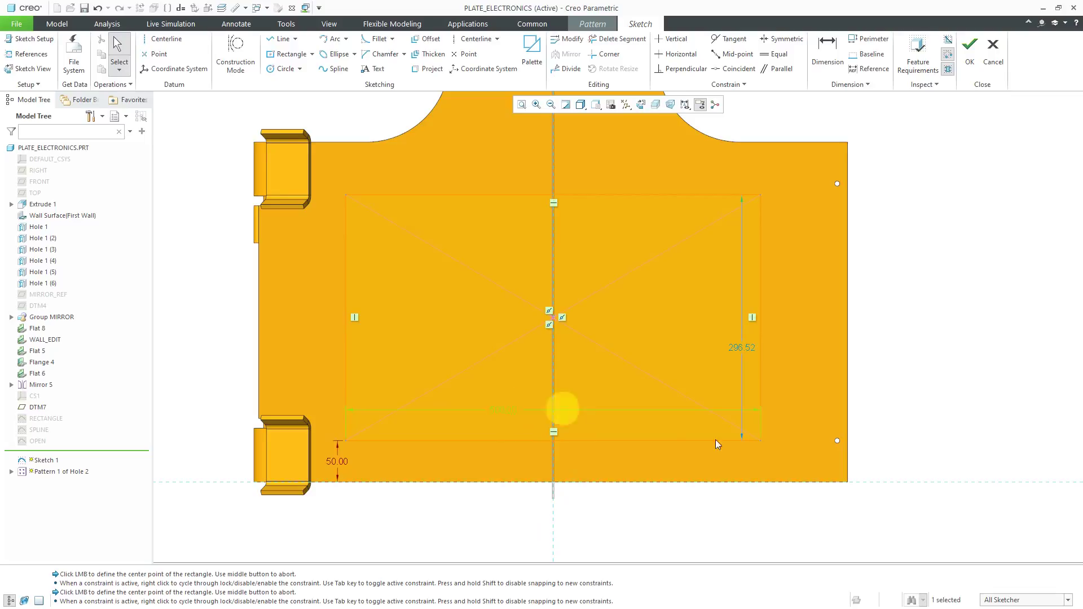
double_click(742, 349)
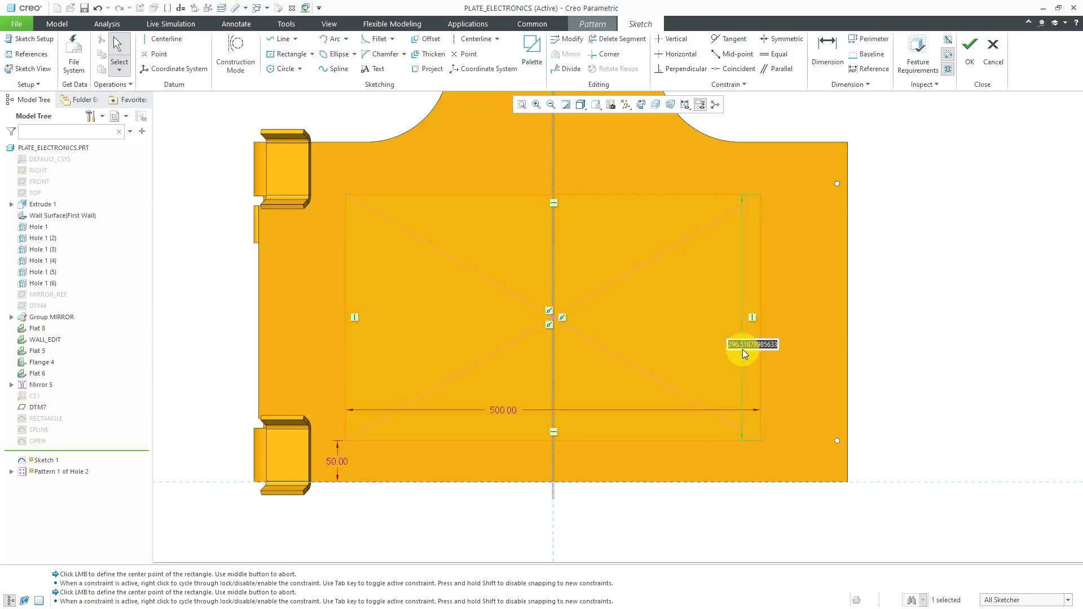
type("300")
key("Return")
Switch the display to No Hidden, place a datum point at the rectangle's center and finish the sketch
left_click(580, 105)
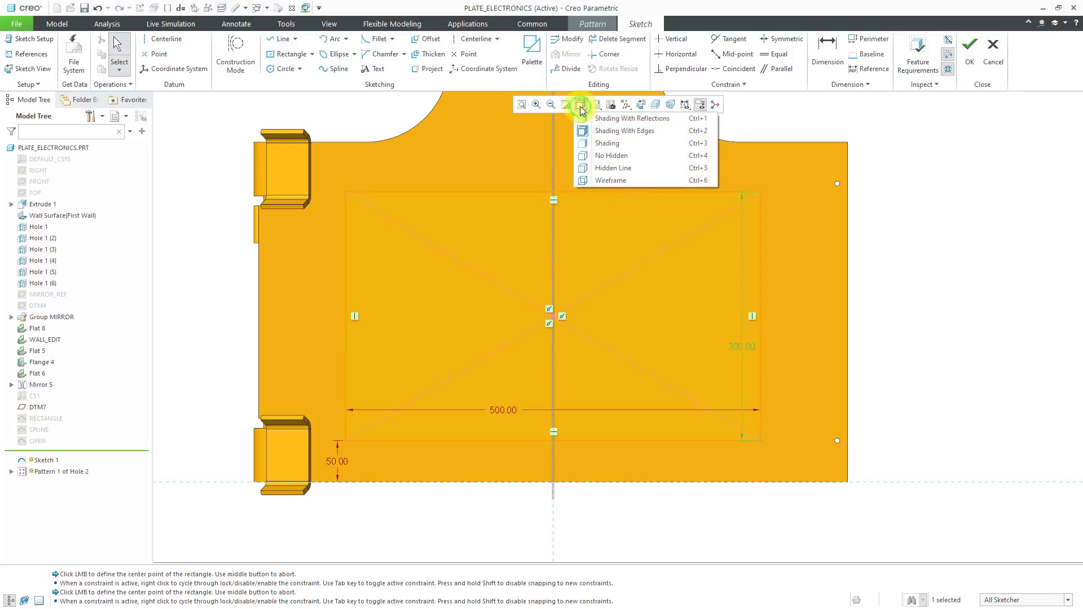
left_click(612, 156)
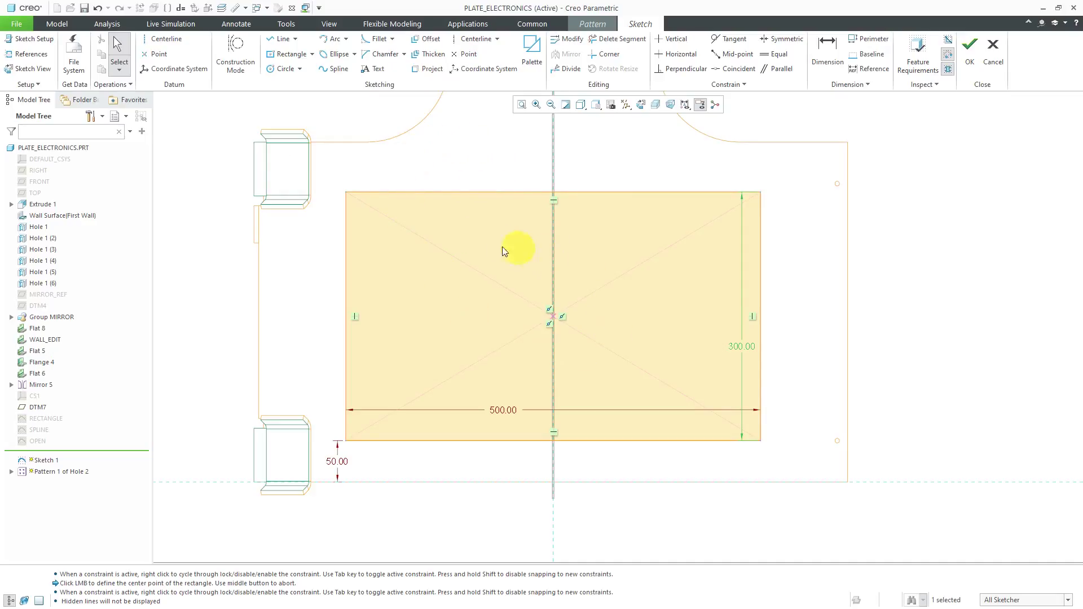
left_click(160, 57)
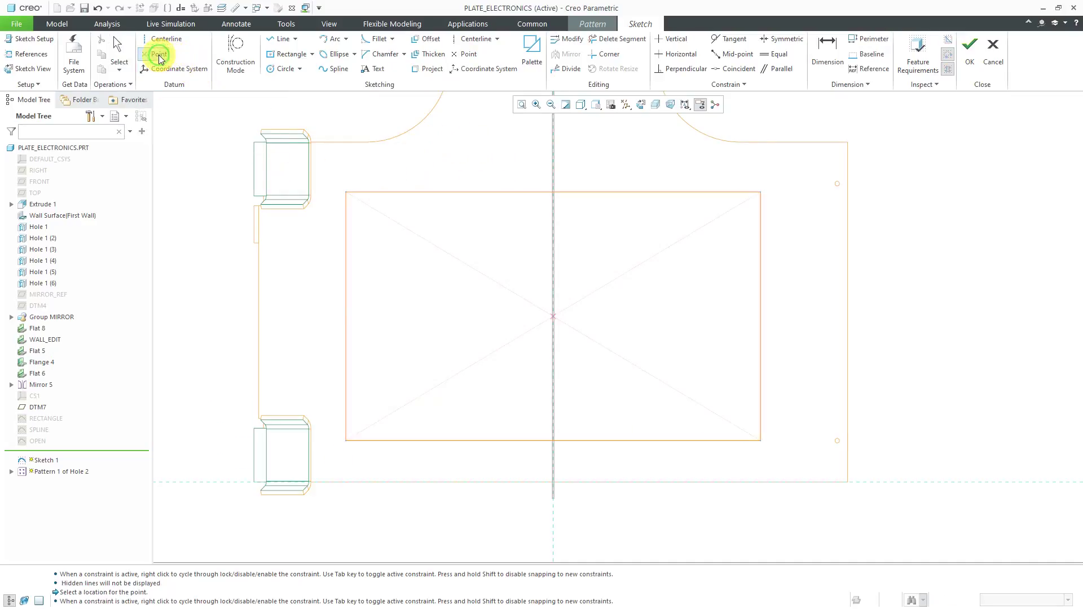
left_click(554, 318)
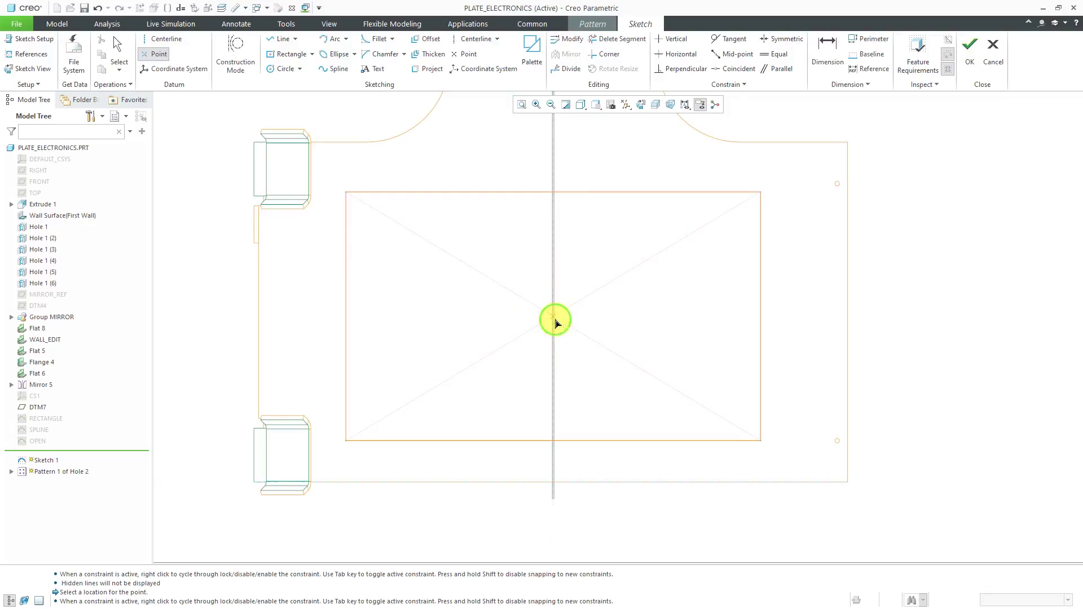
middle_click(868, 320)
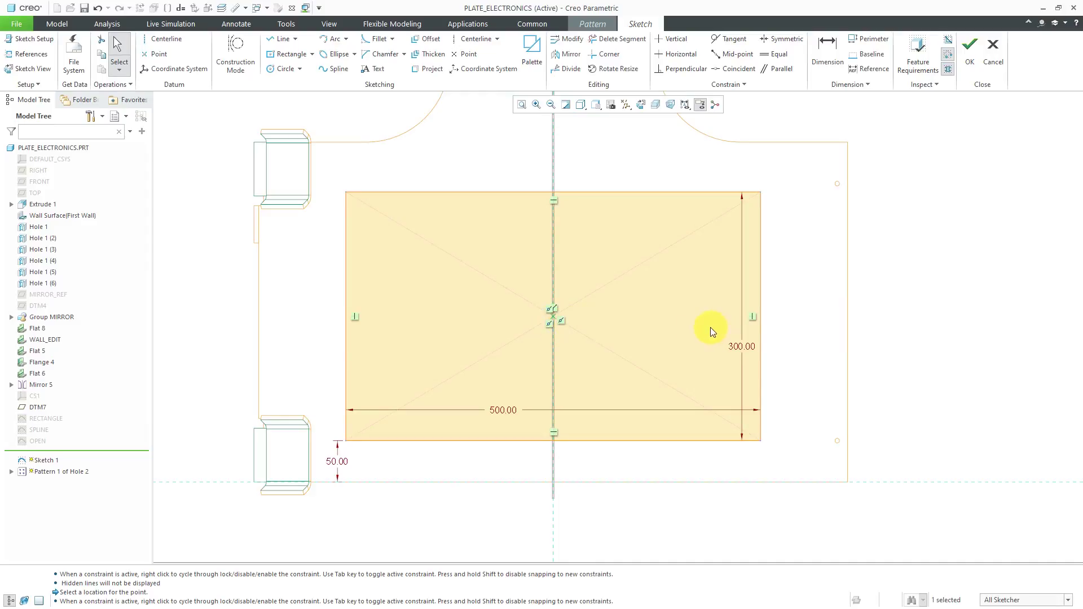
right_click(800, 272)
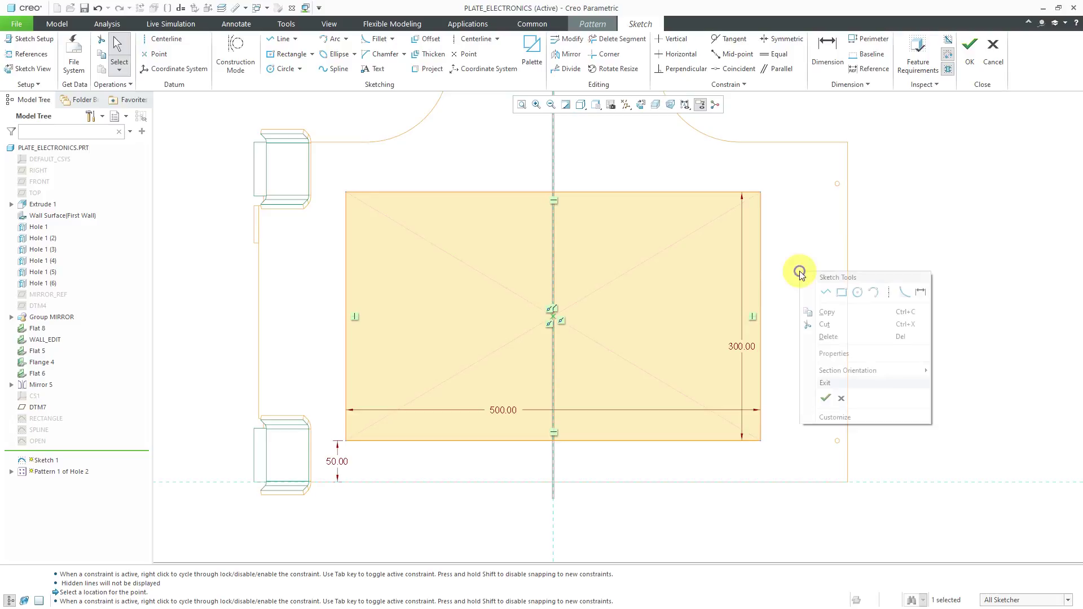
left_click(827, 399)
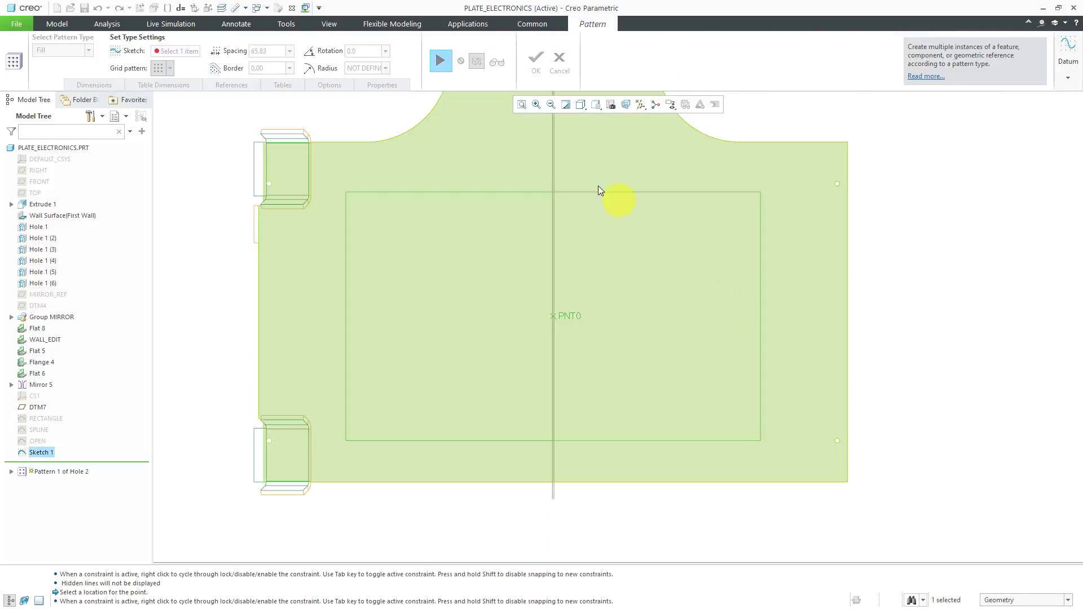
Restore the Shading With Edges display and resume the fill pattern with the new sketch as its boundary
left_click(581, 105)
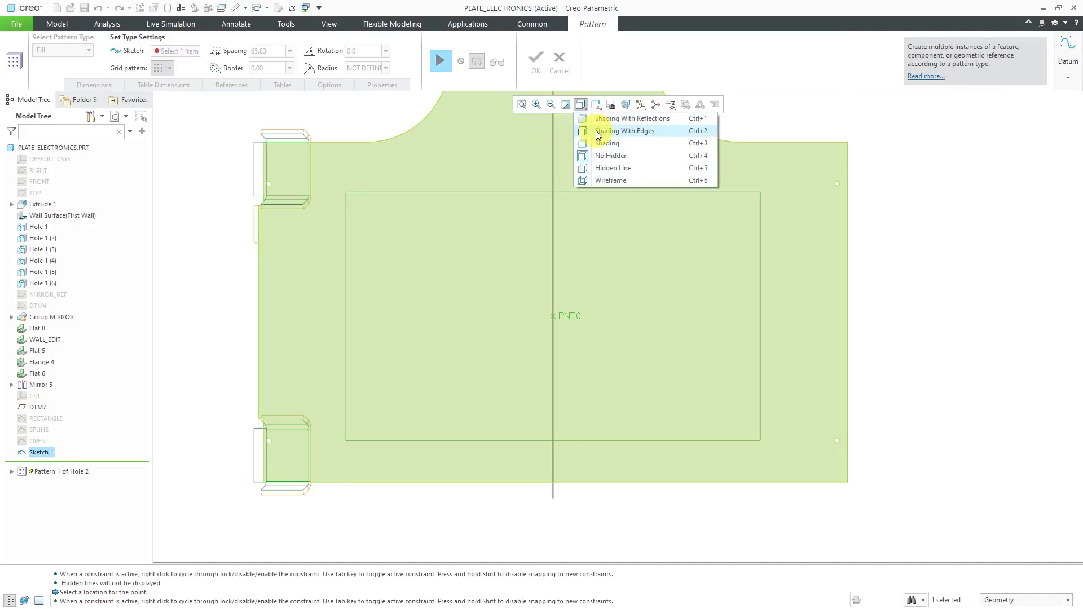
left_click(601, 127)
middle_click_drag(526, 320, 515, 273)
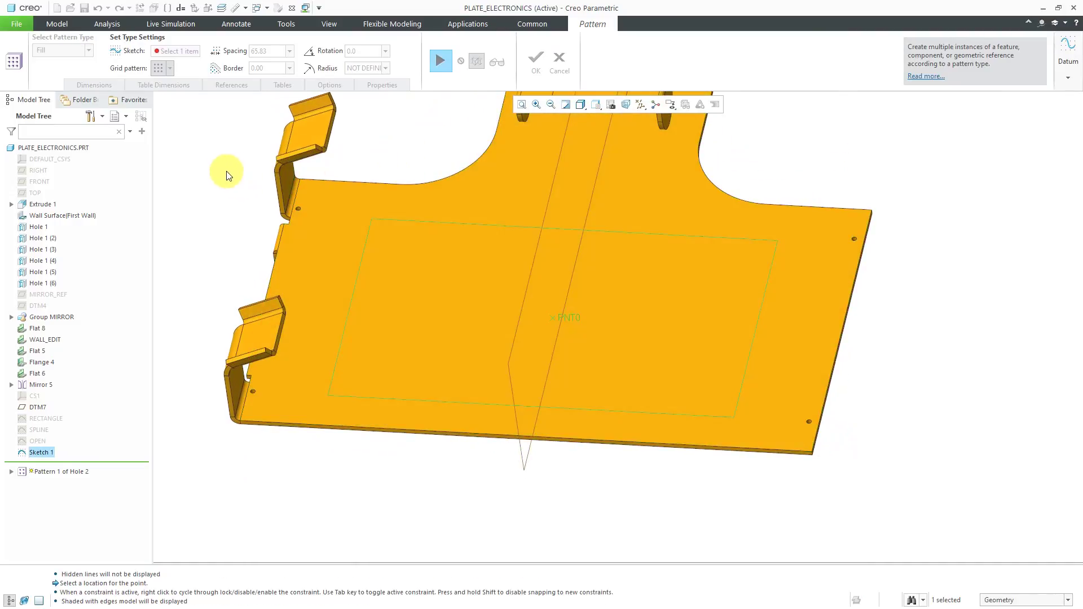
left_click(441, 61)
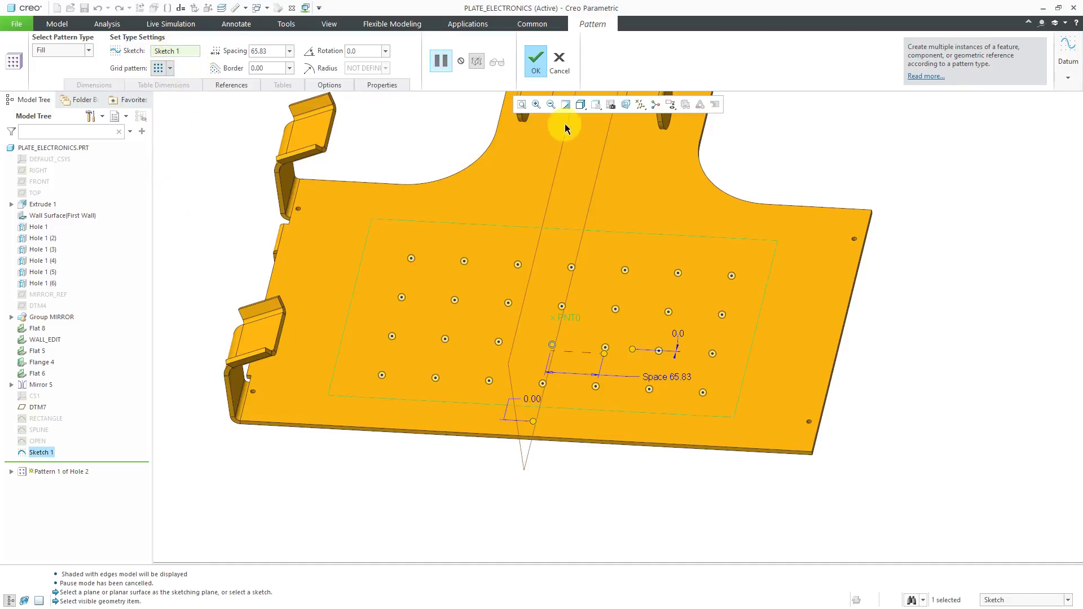
Restore the saved PATTERN view and set the fill pattern's spacing to 50
left_click(597, 106)
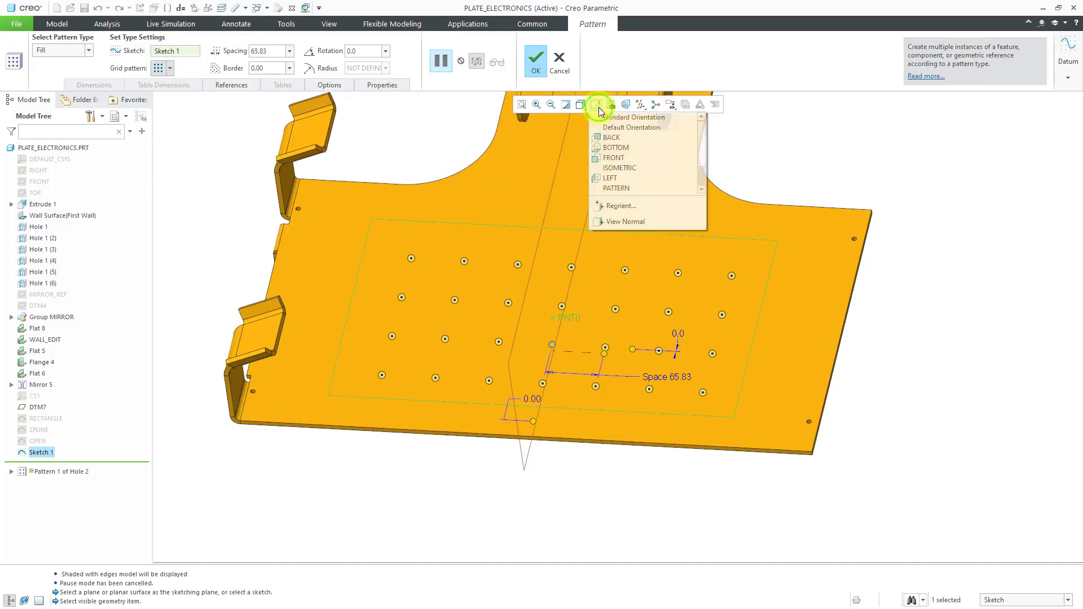
left_click(624, 184)
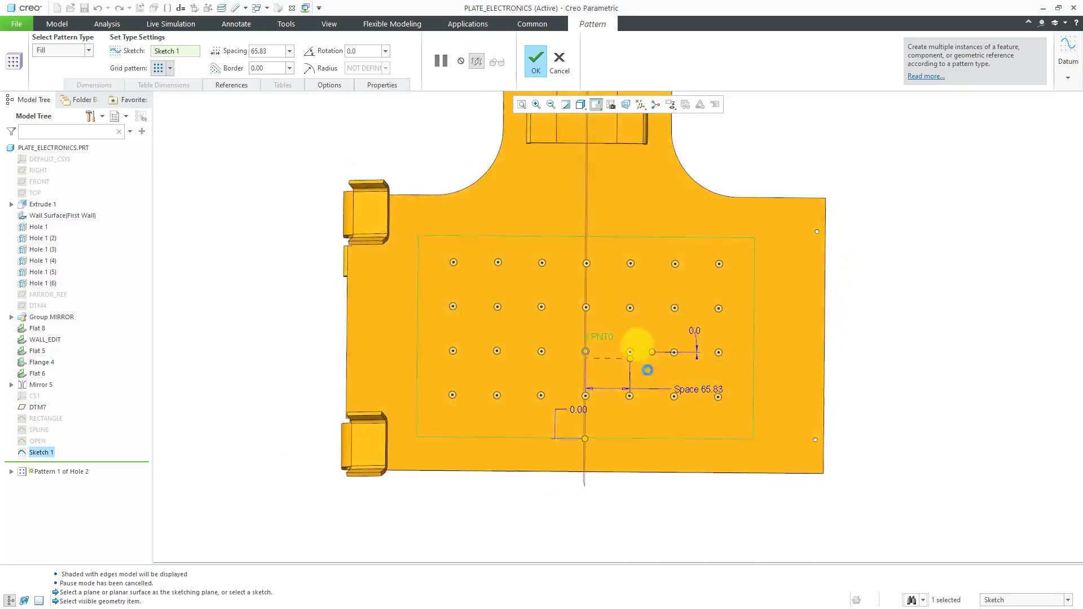
double_click(699, 387)
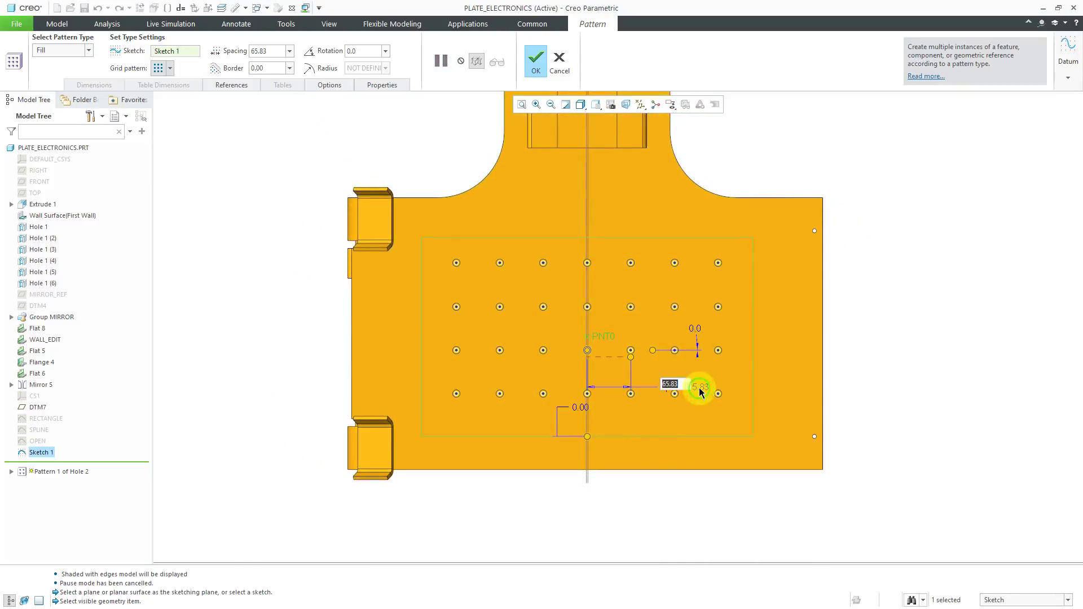
type("50")
key("Return")
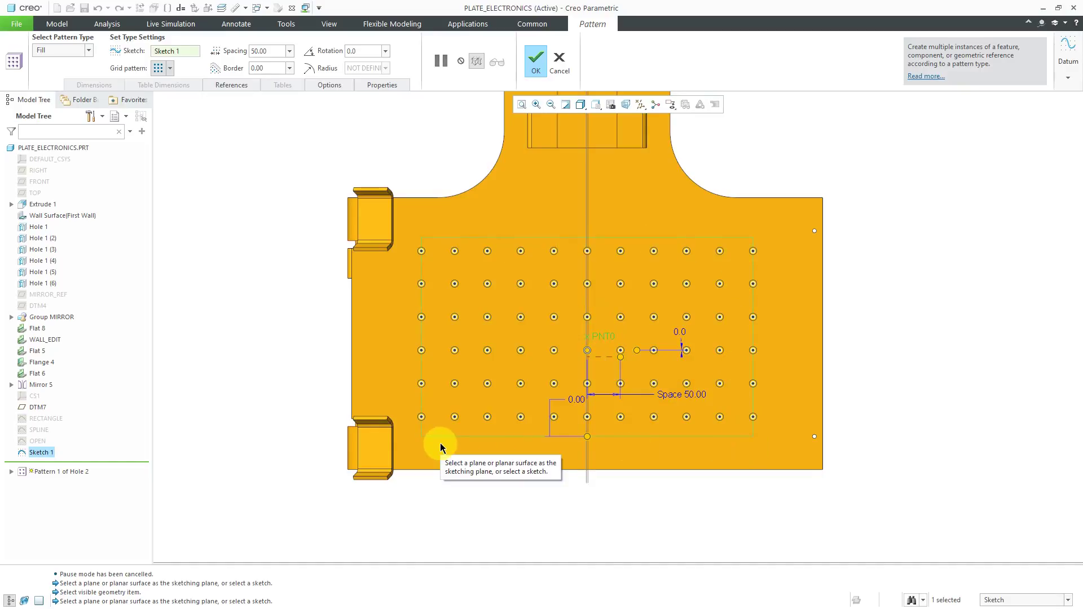
Use the sketch's center datum point PNT0 as the fill pattern's alternate origin and complete the pattern
left_click(333, 85)
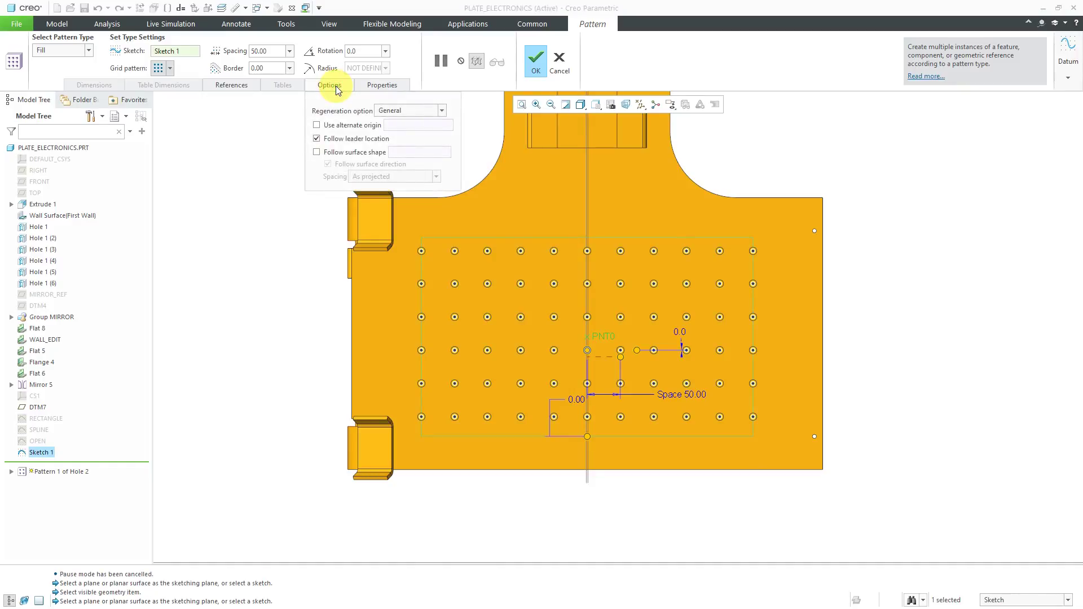
left_click(317, 126)
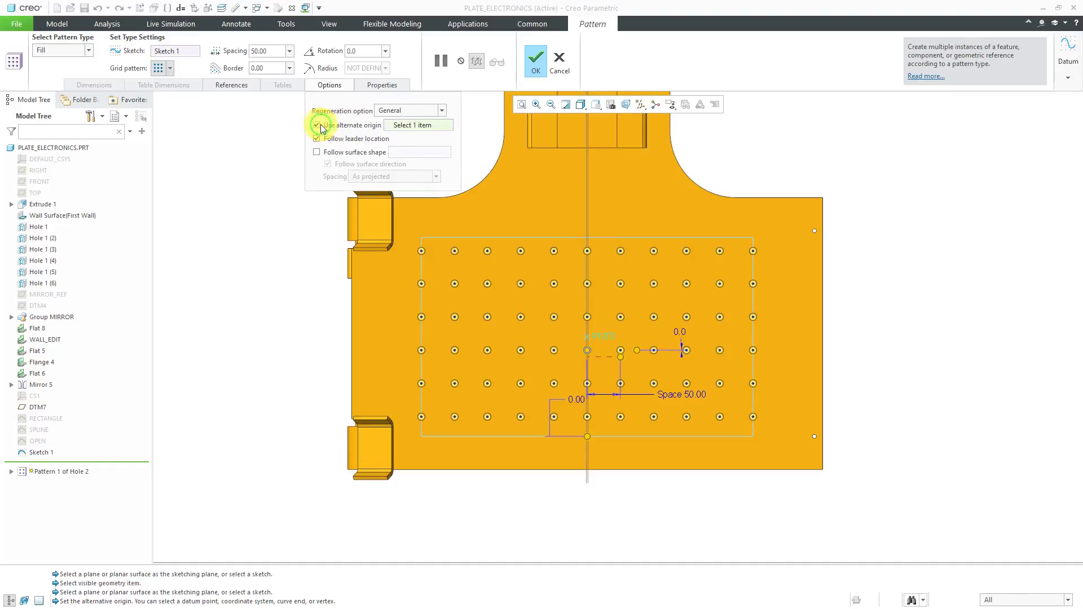
left_click(606, 339)
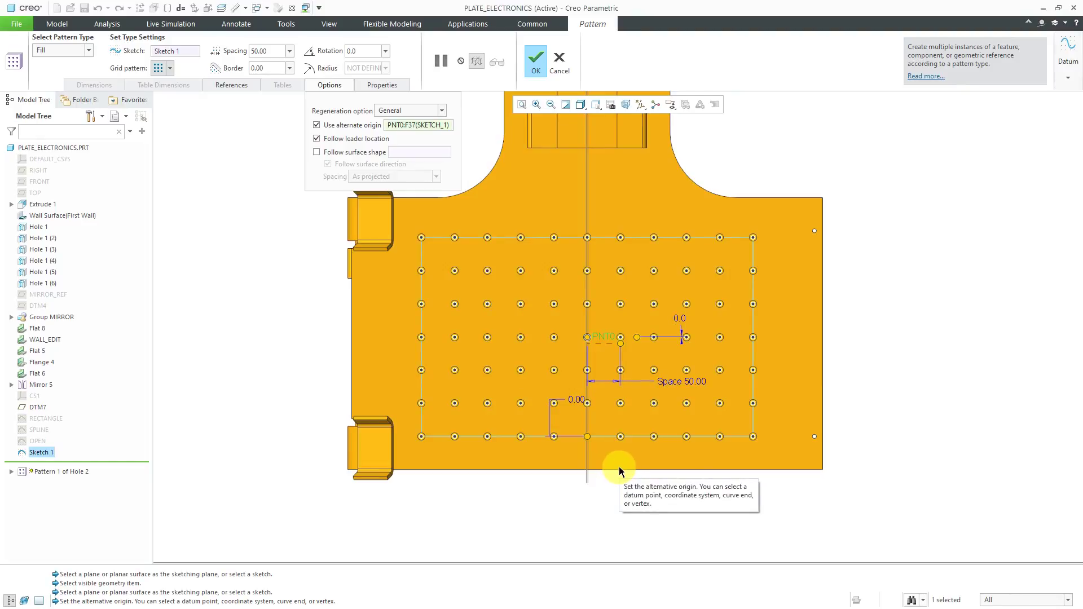
left_click(588, 338)
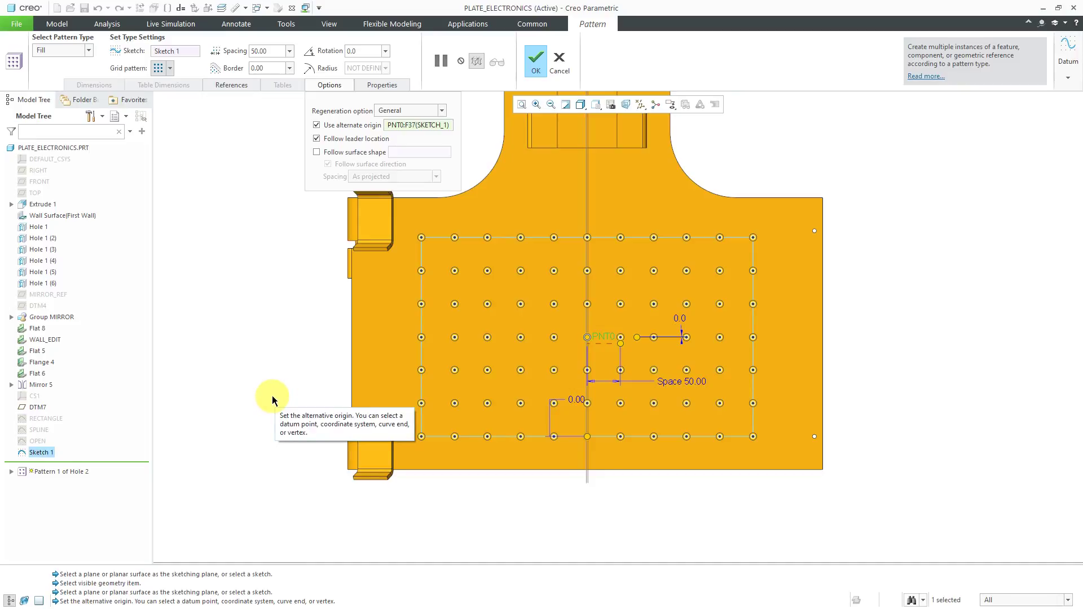
left_click(536, 60)
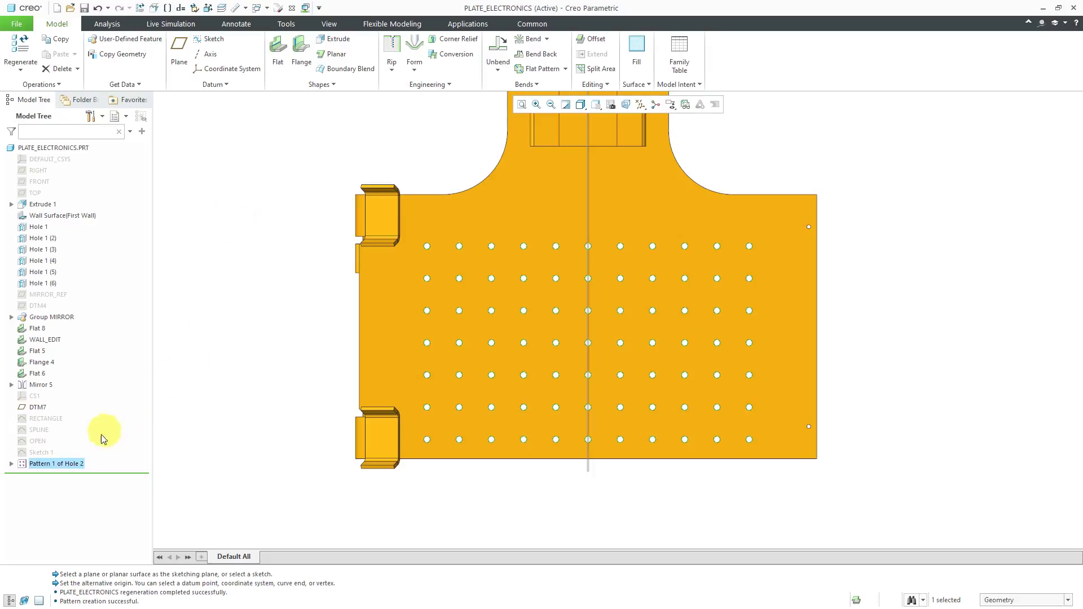
Redefine Pattern 1 of Hole 2 and turn off its alternate origin
right_click(77, 467)
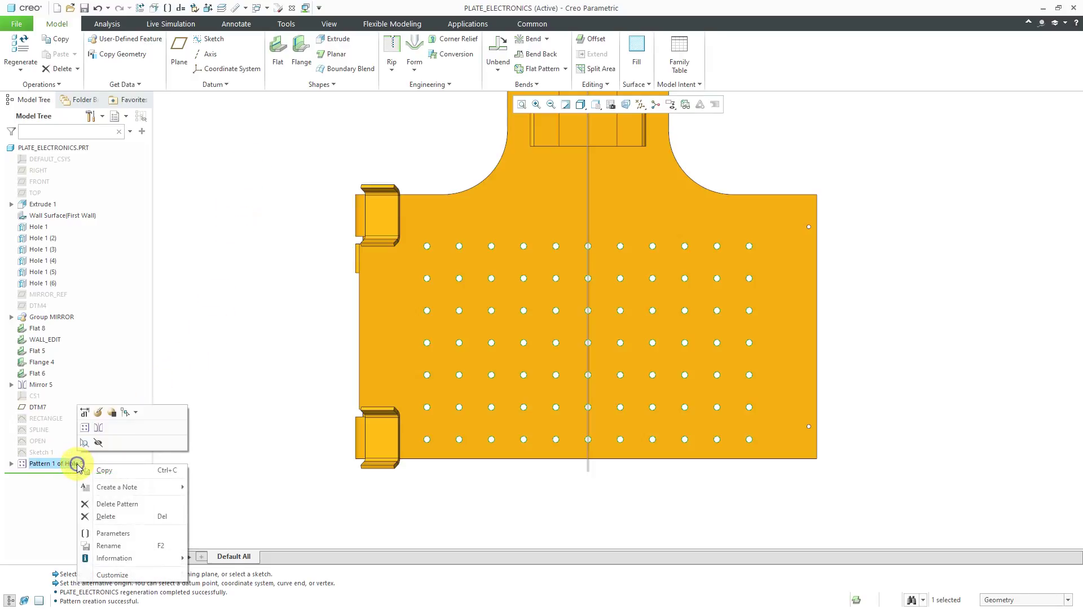
left_click(97, 413)
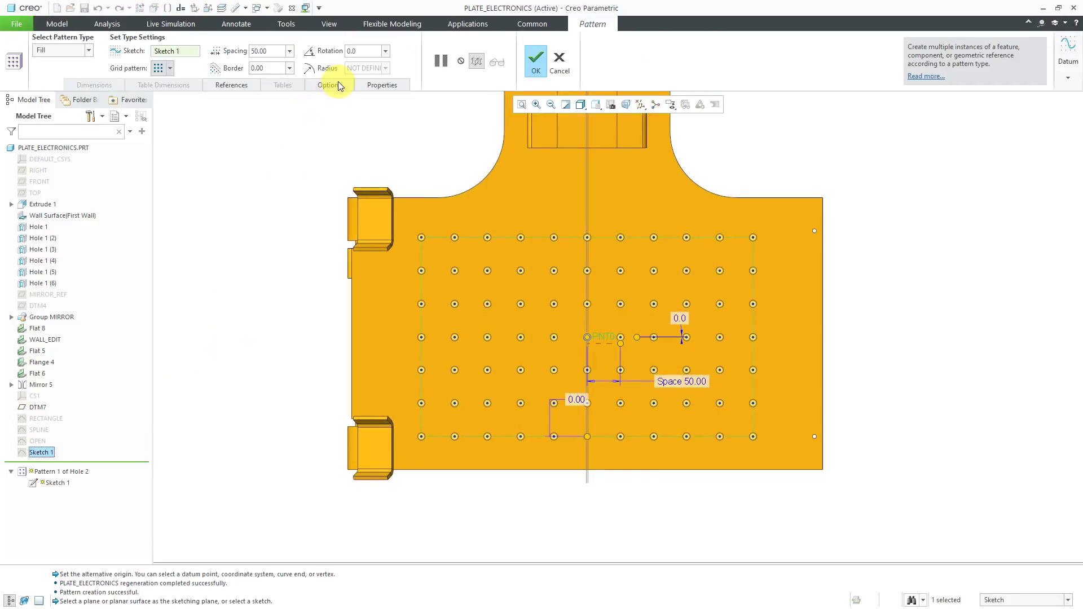
left_click(328, 85)
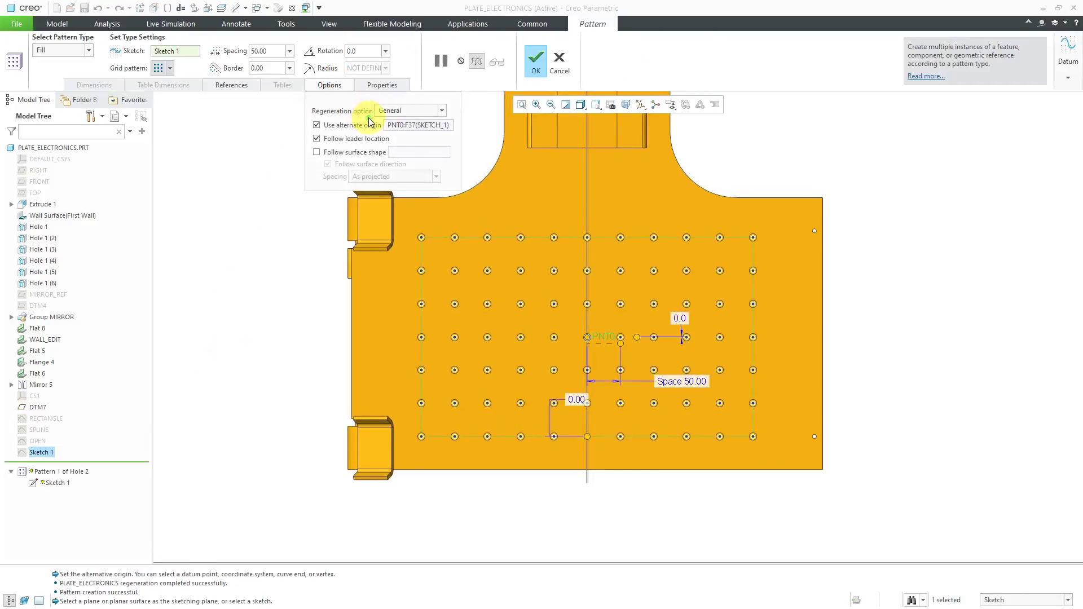
left_click(316, 126)
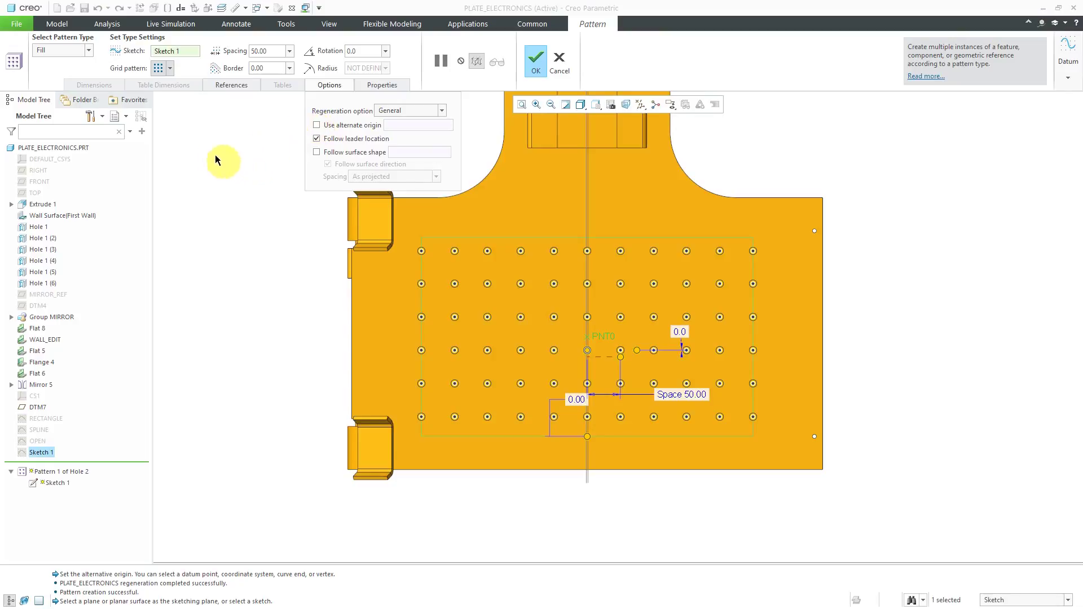
Try the diamond grid and the hexagonal (staggered triangular) grid for the fill pattern
left_click(171, 70)
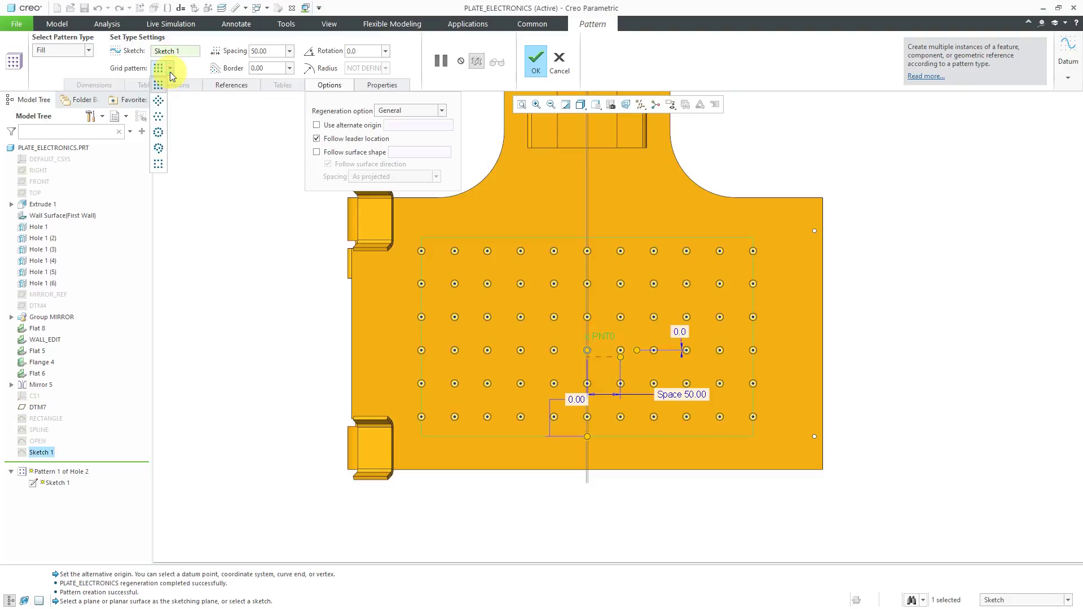
left_click(159, 101)
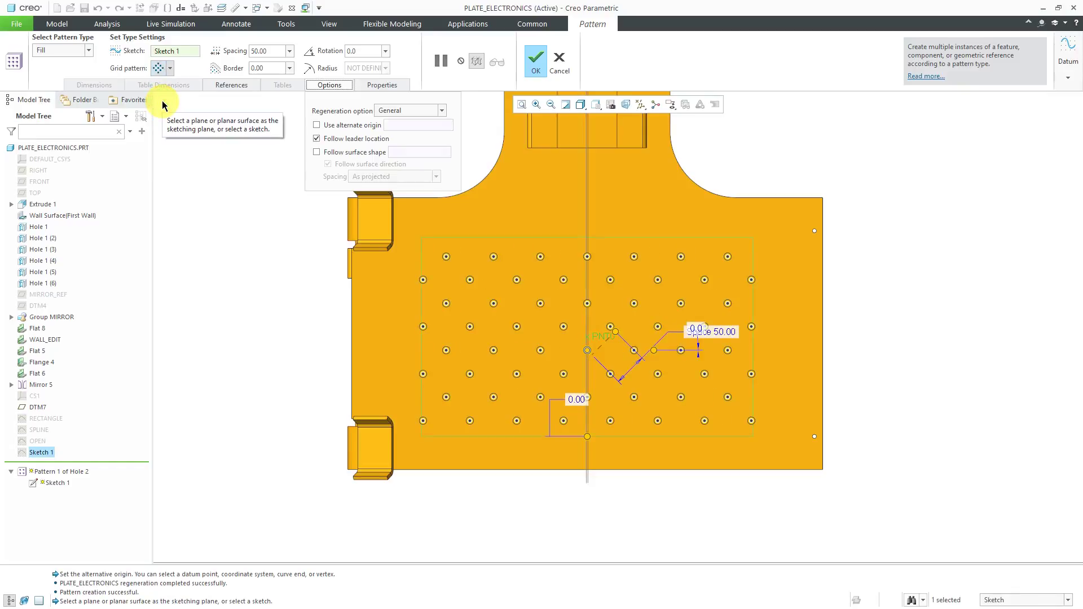
left_click(171, 68)
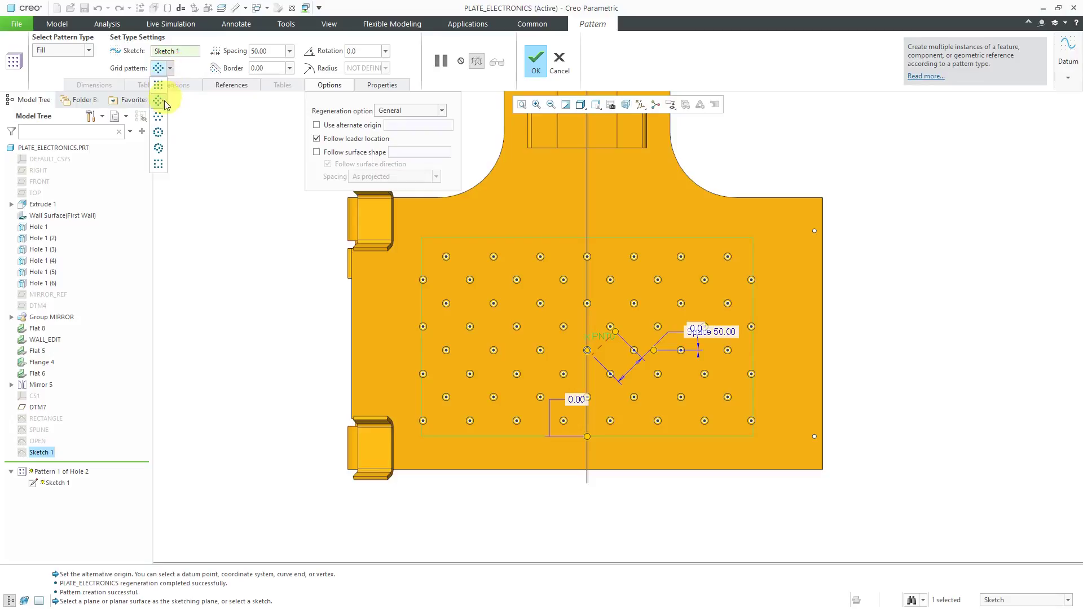
left_click(160, 118)
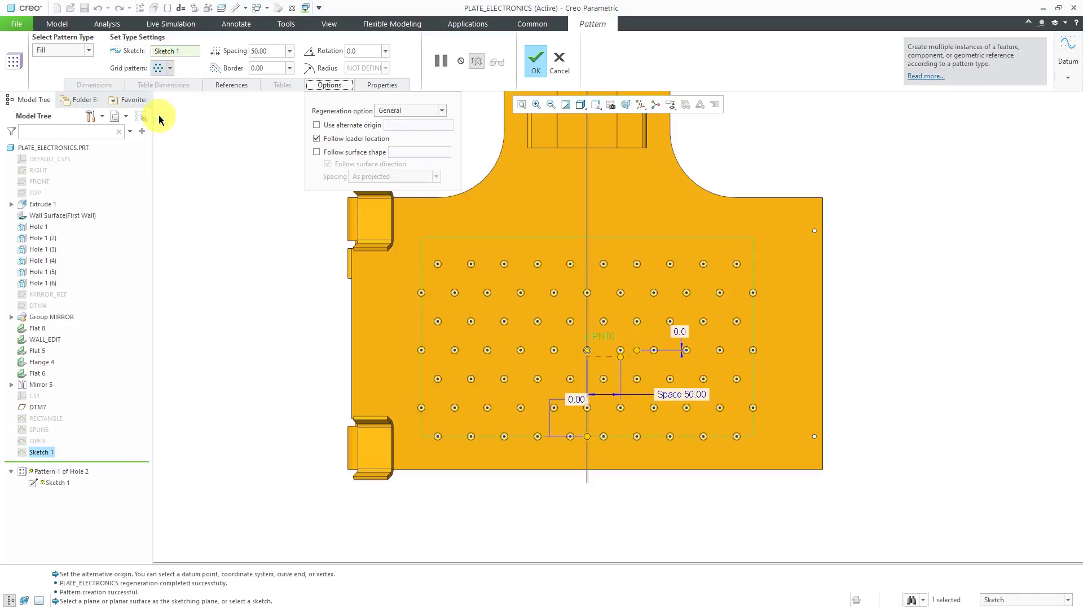
Try the circular grid for the fill pattern with a radial spacing of 50
left_click(171, 70)
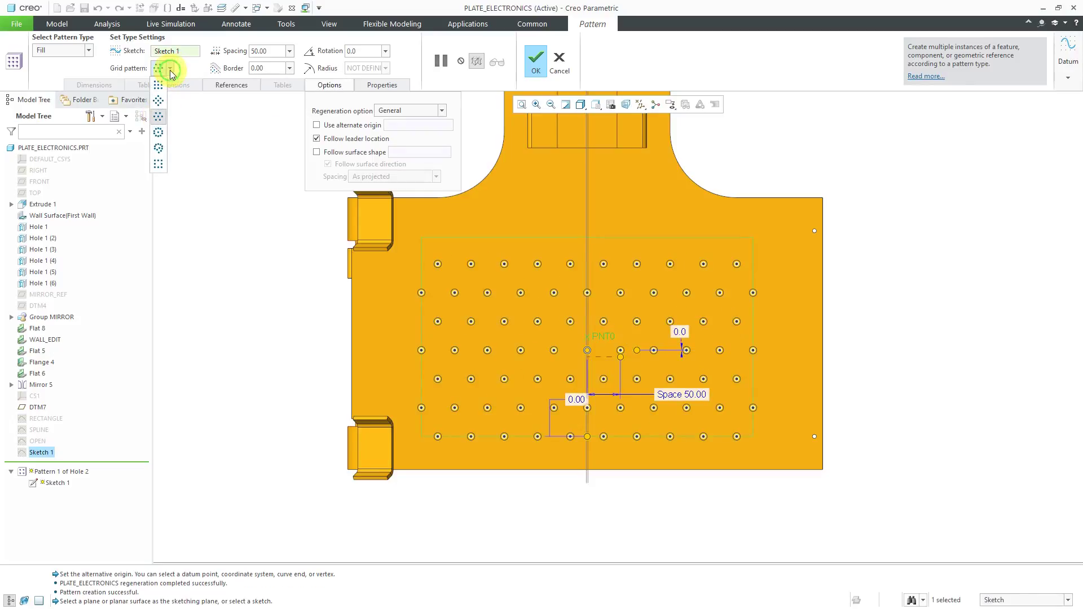
left_click(159, 133)
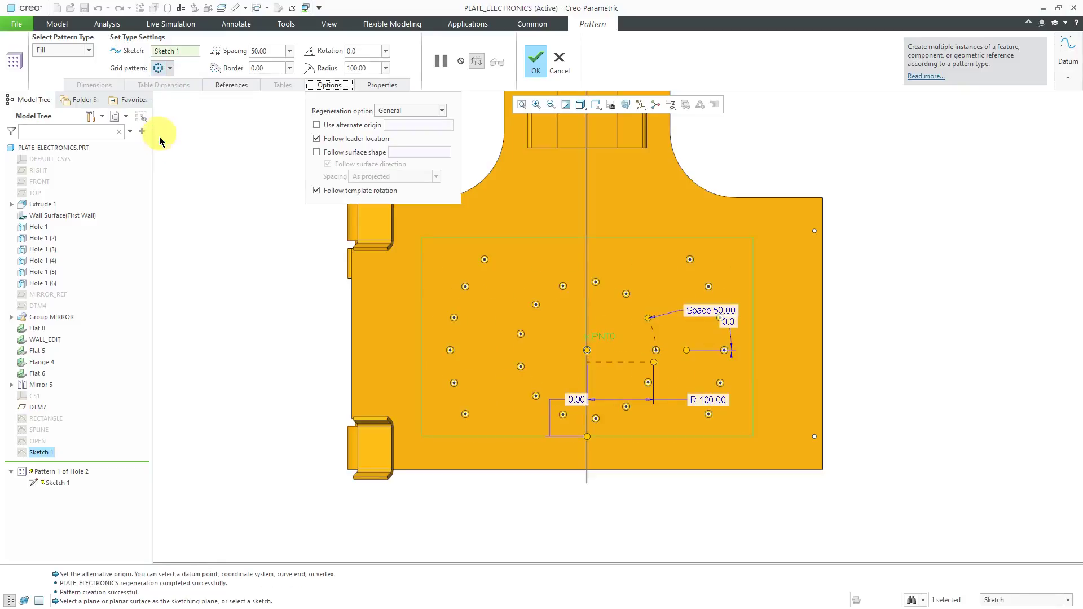
double_click(719, 397)
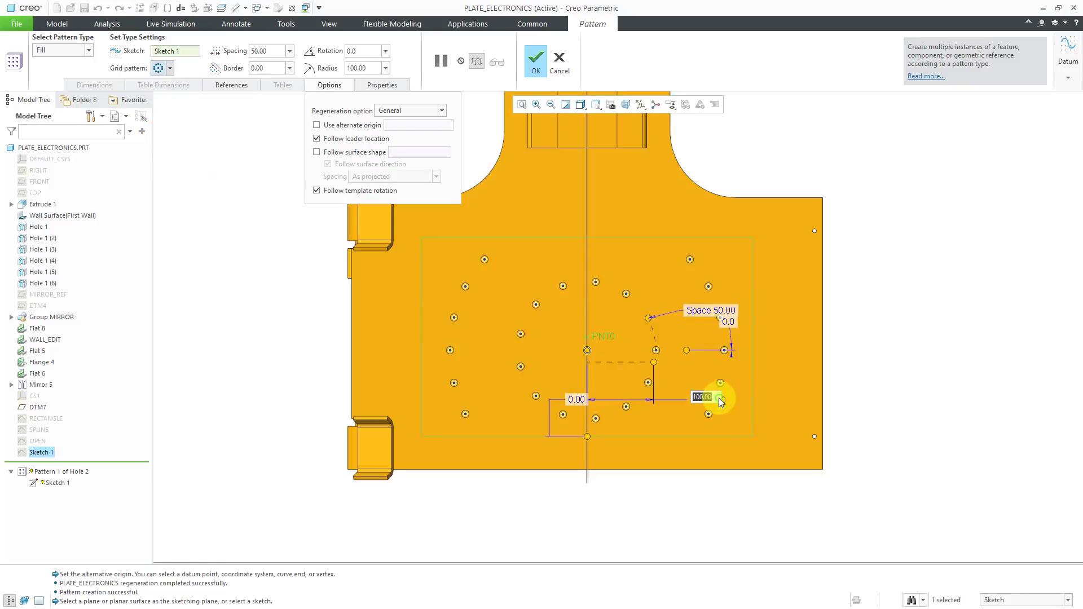
type("50")
key("Return")
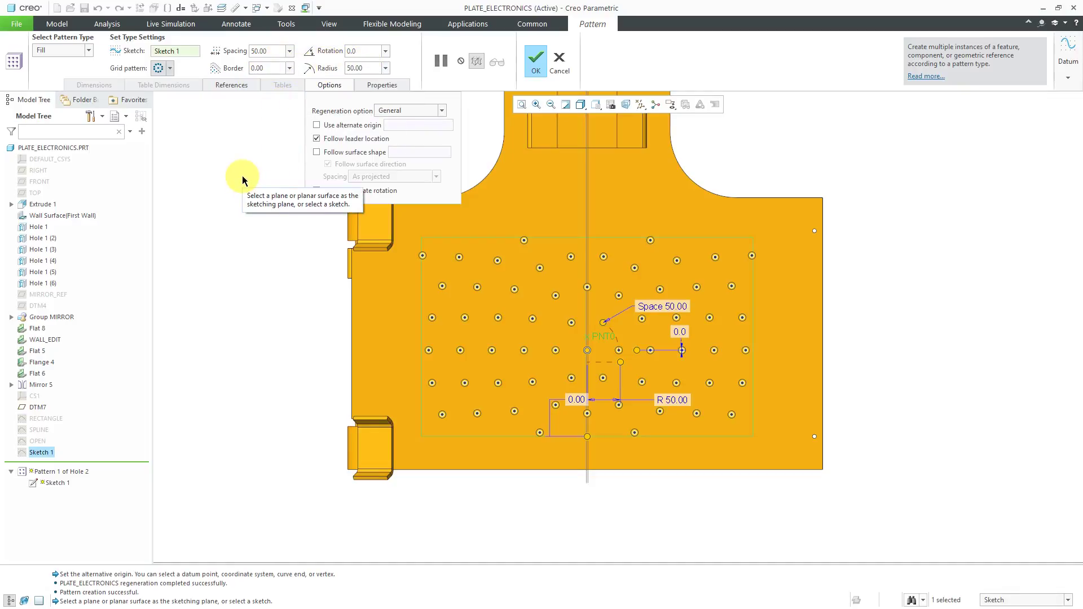
Try the spiral grid for the fill pattern with a radial spacing of 70
left_click(169, 69)
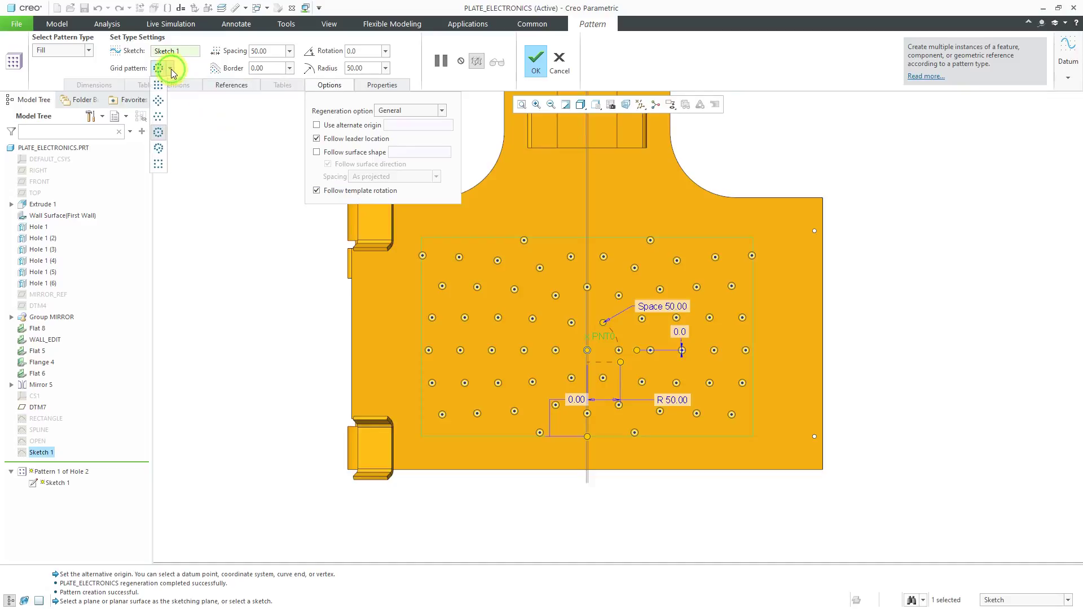
left_click(158, 148)
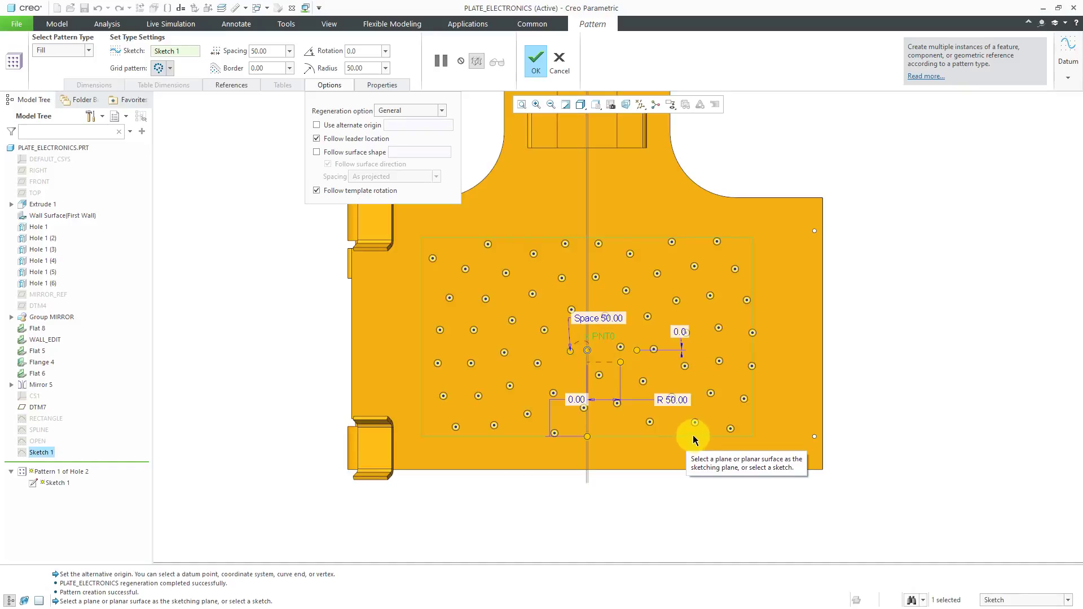
double_click(676, 402)
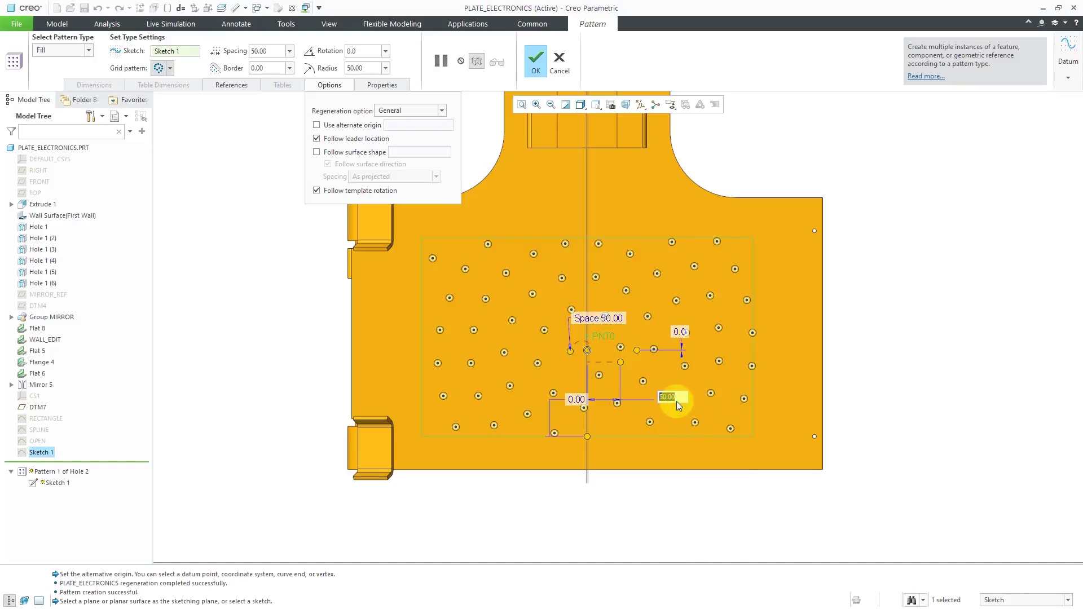
type("70")
key("Return")
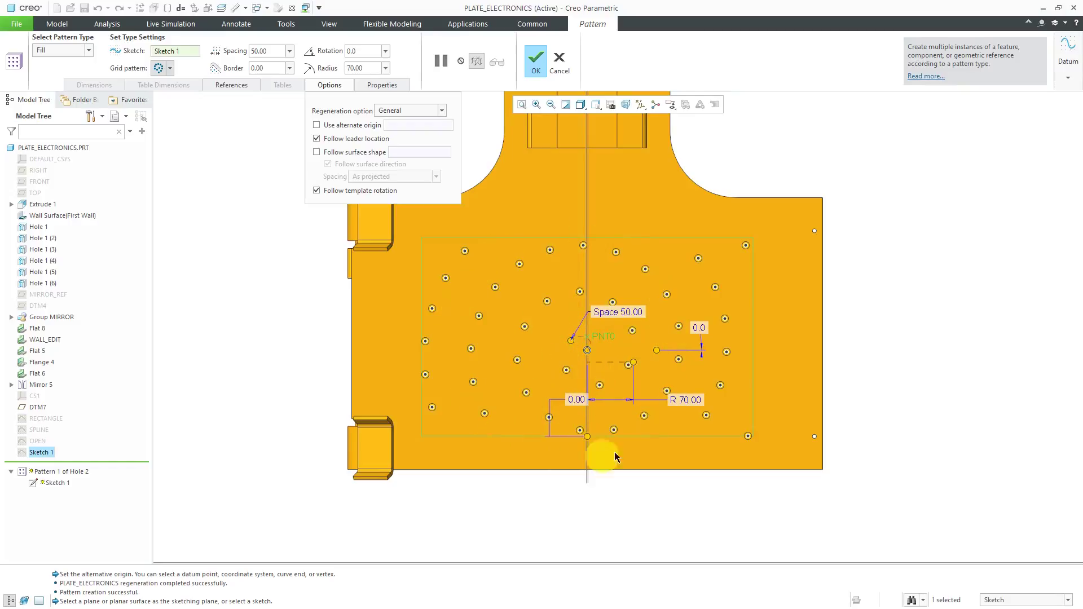
Arrange the pattern's holes along the sketched rectangle's curve and complete the redefinition
left_click(171, 69)
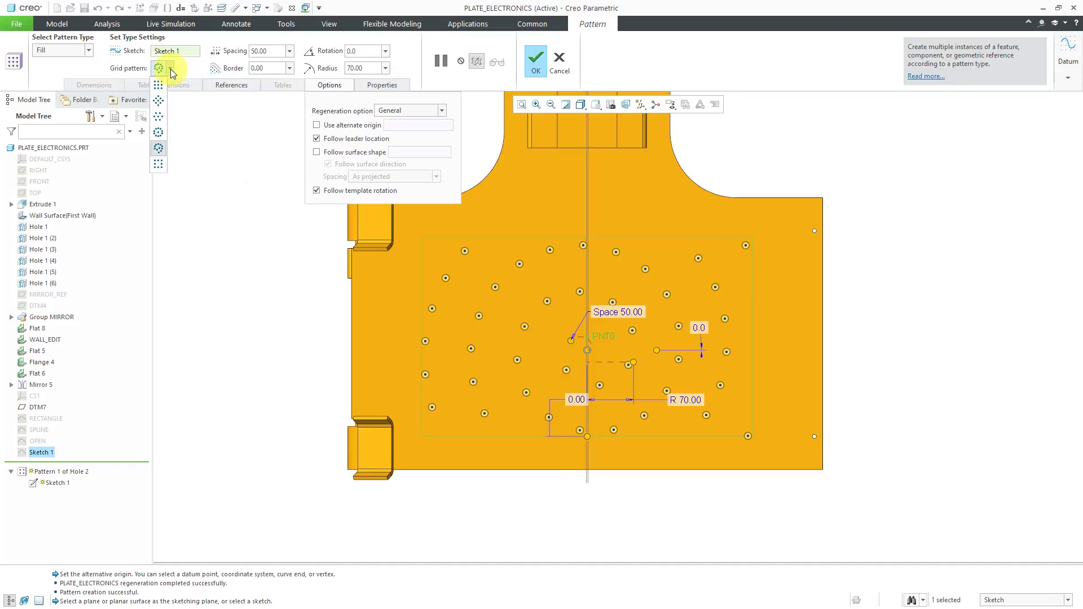
left_click(158, 165)
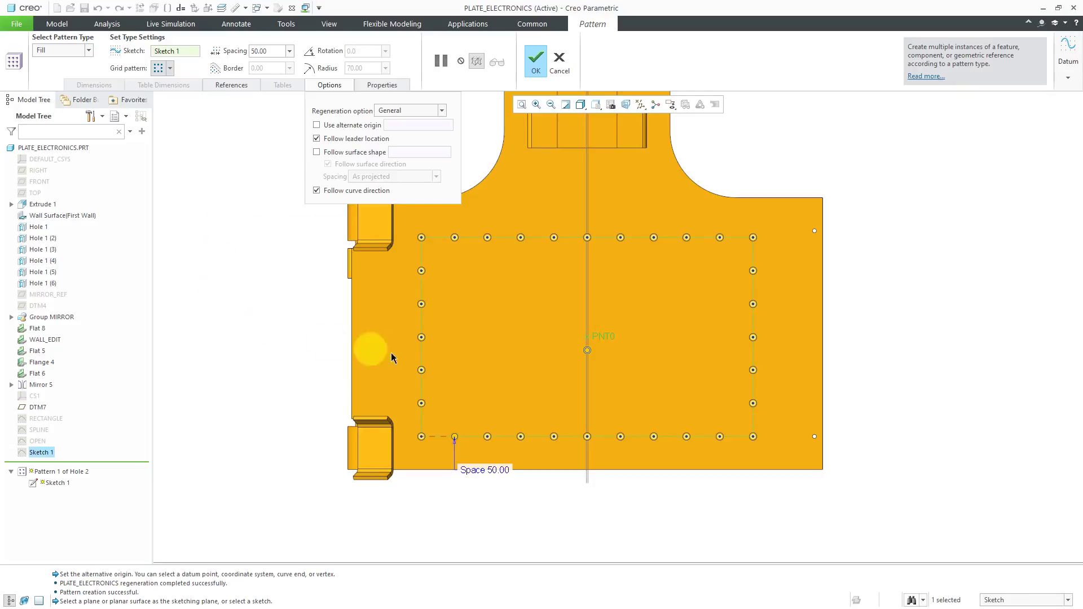
left_click(587, 351)
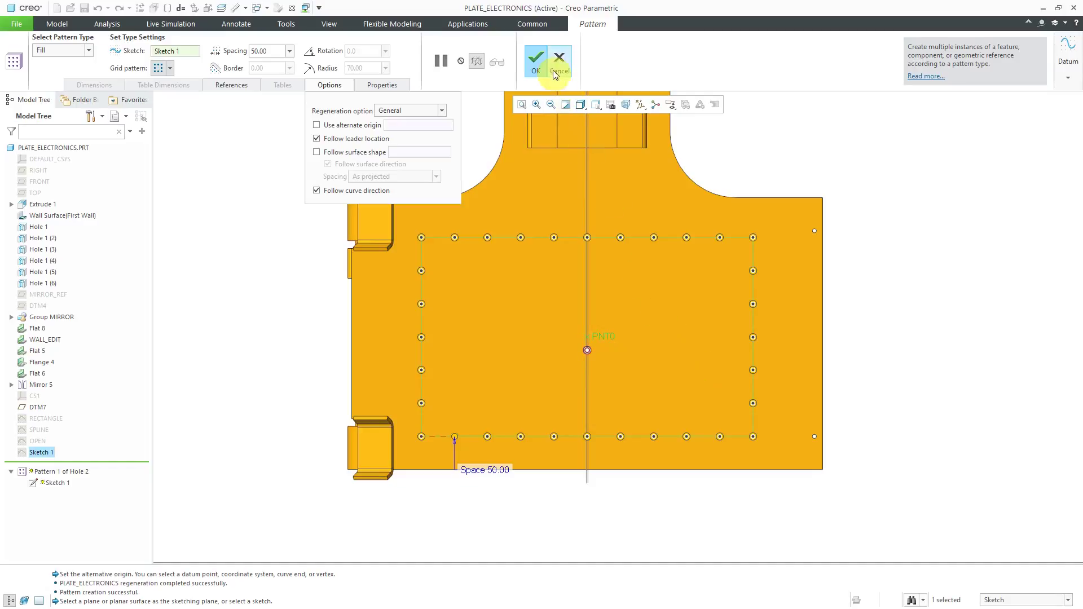
left_click(536, 62)
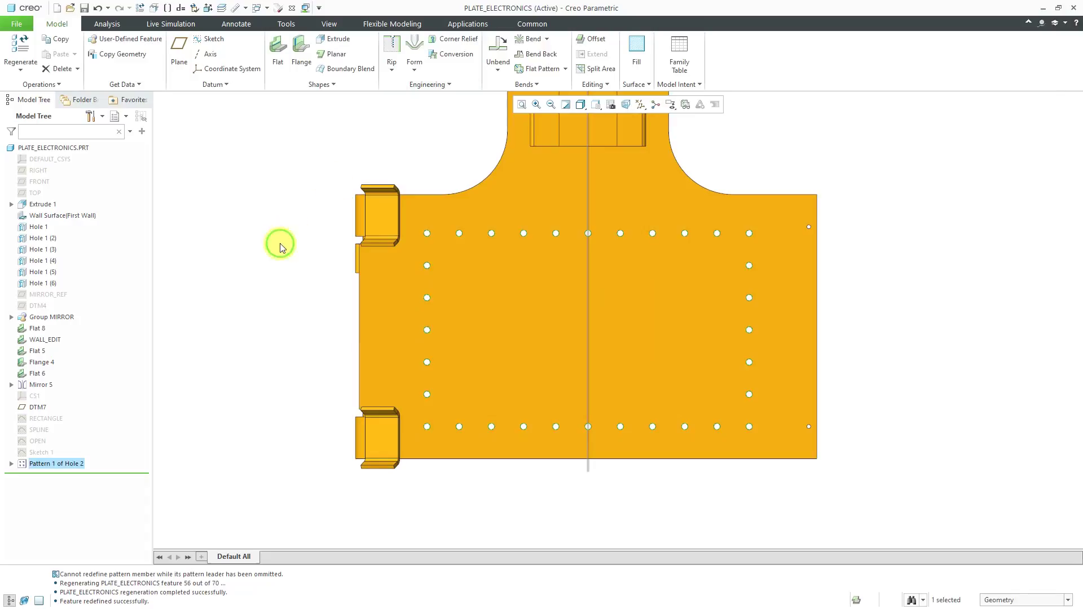
left_click(584, 387)
mouse_move(584, 386)
middle_mouse_down()
mouse_move(587, 338)
mouse_move(578, 363)
middle_mouse_up()
scroll(585, 439, "down", 3)
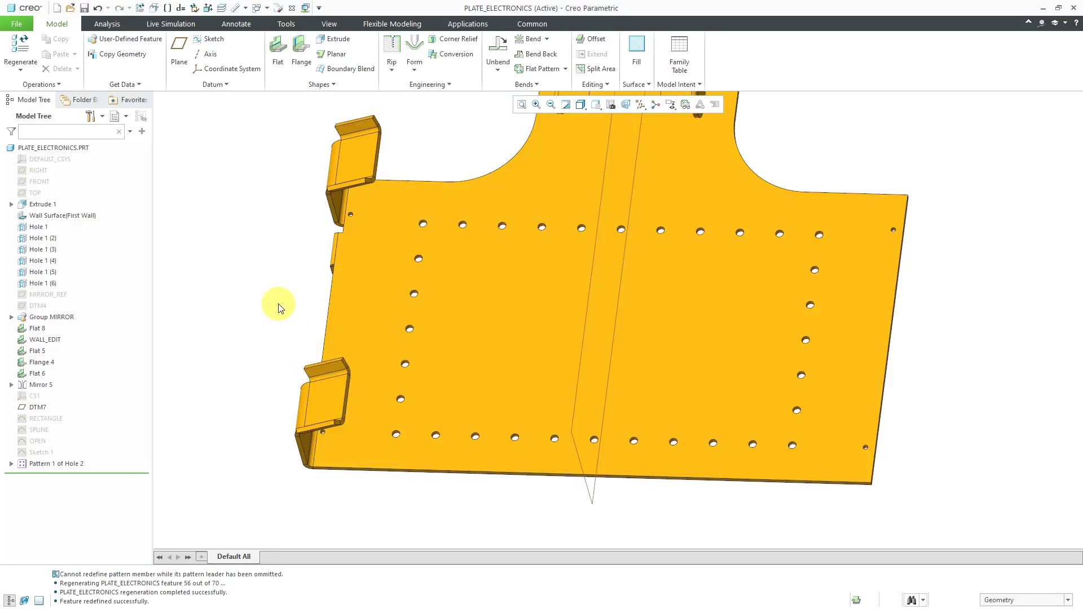
Redefine Pattern 1 of Hole 2 with the hexagonal (staggered triangular) grid and complete it
left_click(71, 464)
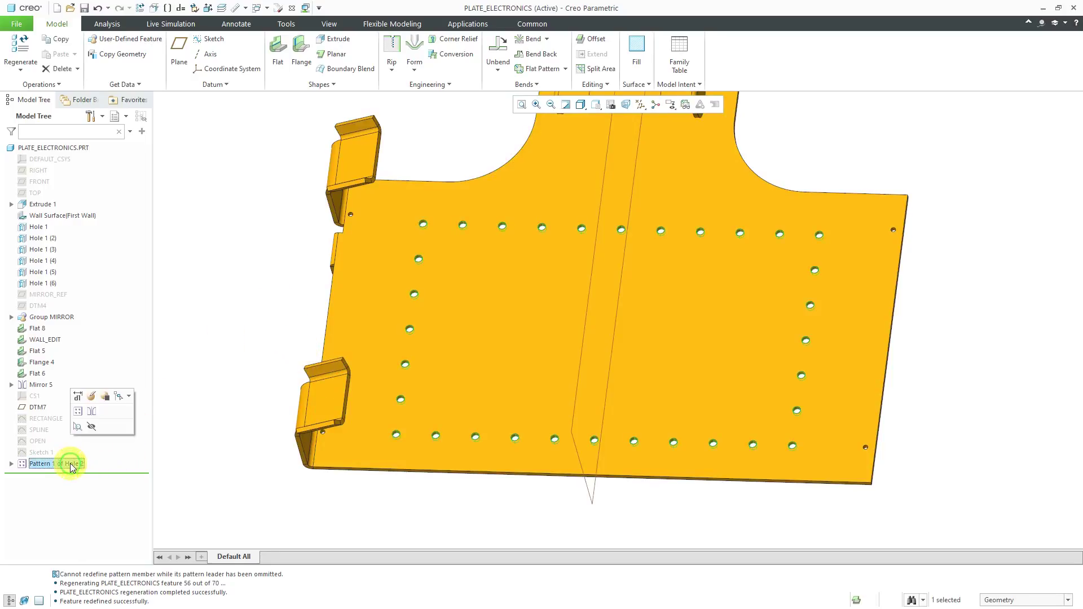
left_click(92, 396)
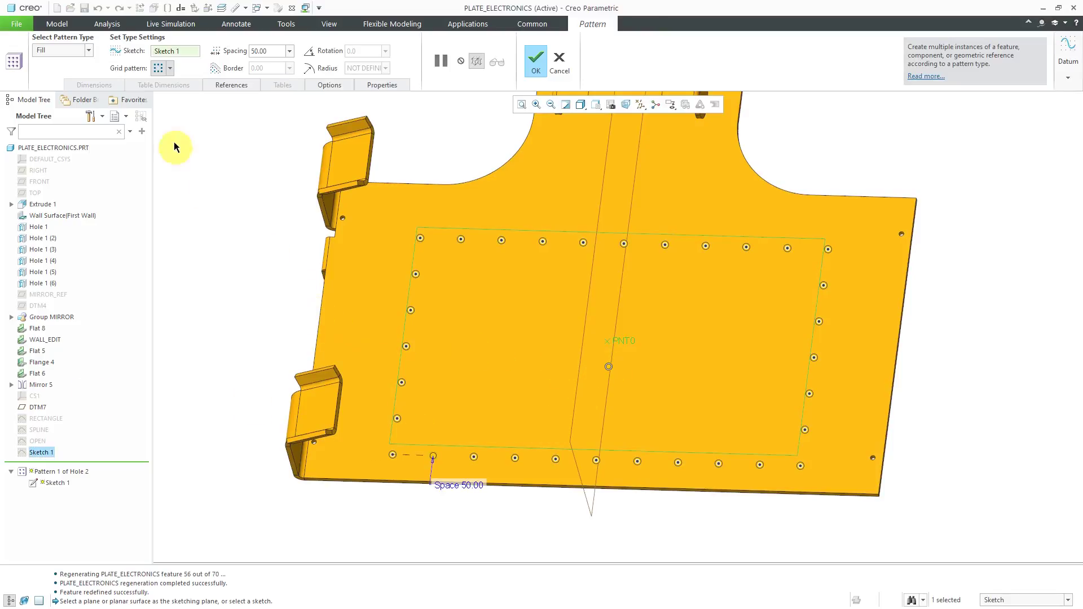
left_click(170, 69)
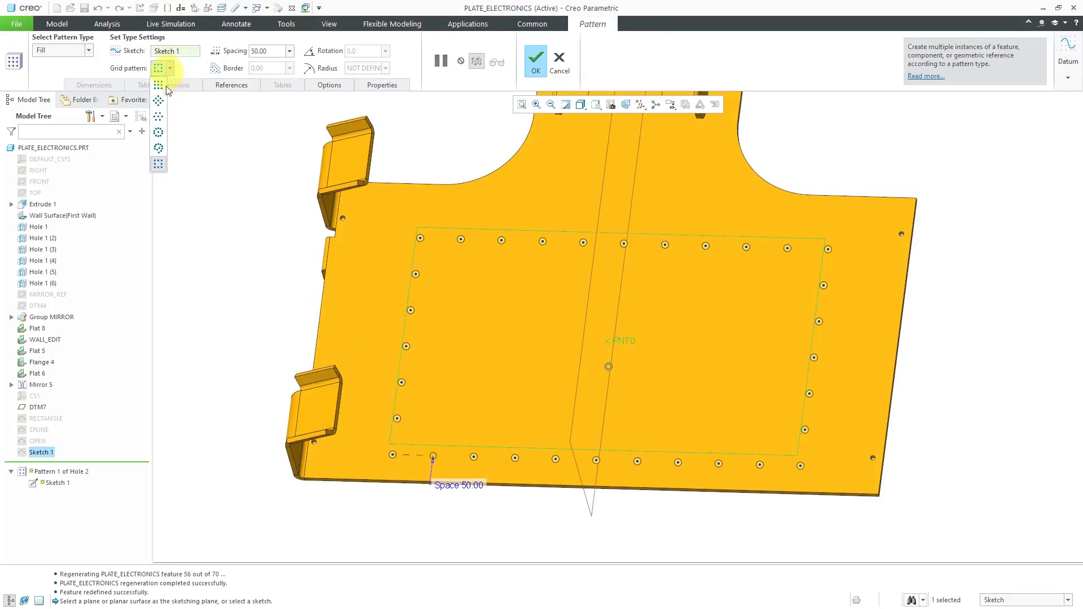
left_click(159, 117)
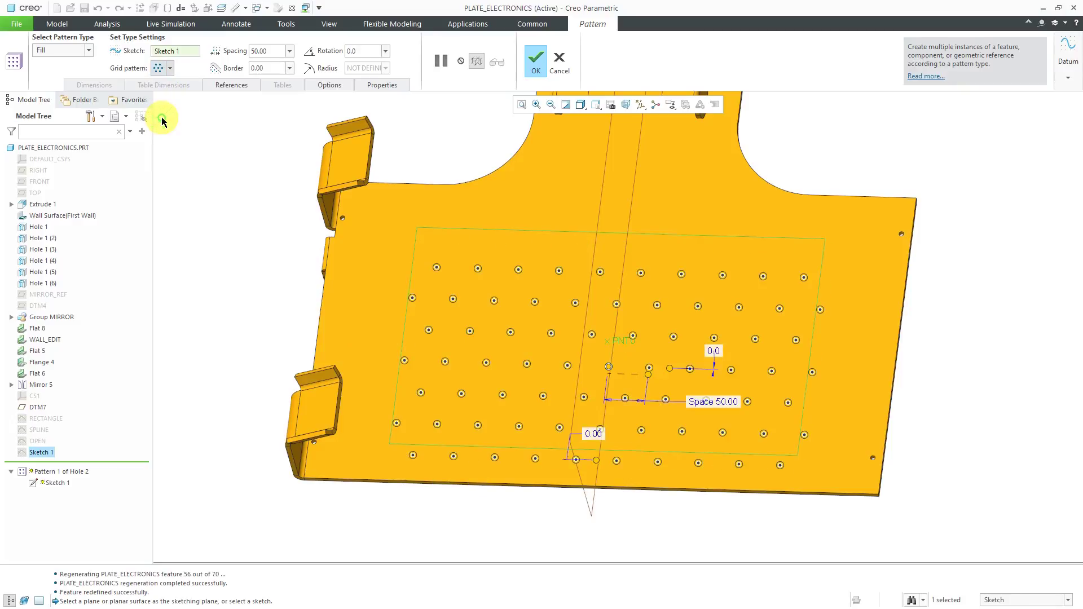
left_click(530, 64)
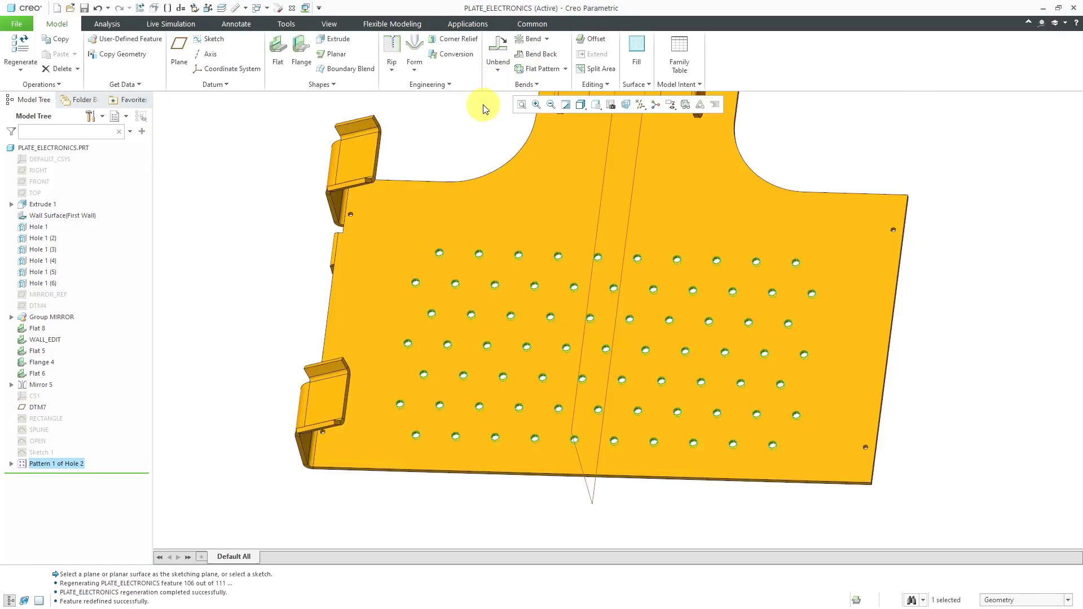
mouse_move(435, 254)
middle_mouse_down()
mouse_move(459, 285)
mouse_move(434, 258)
mouse_move(459, 256)
mouse_move(442, 254)
middle_mouse_up()
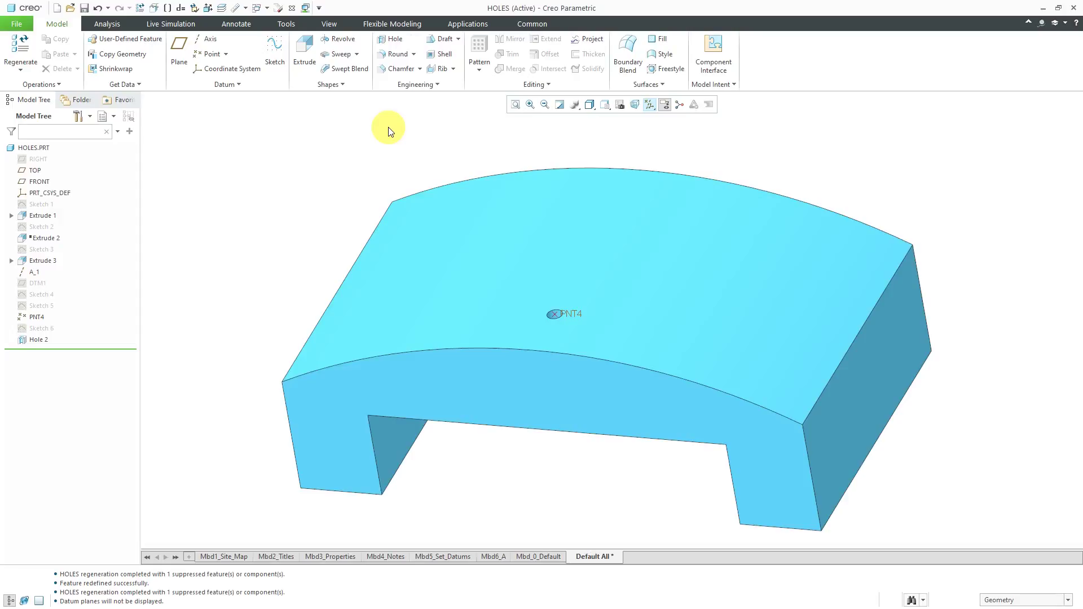
Review the placement reference of Hole 2 on the curved part and close its definition
left_click(47, 339)
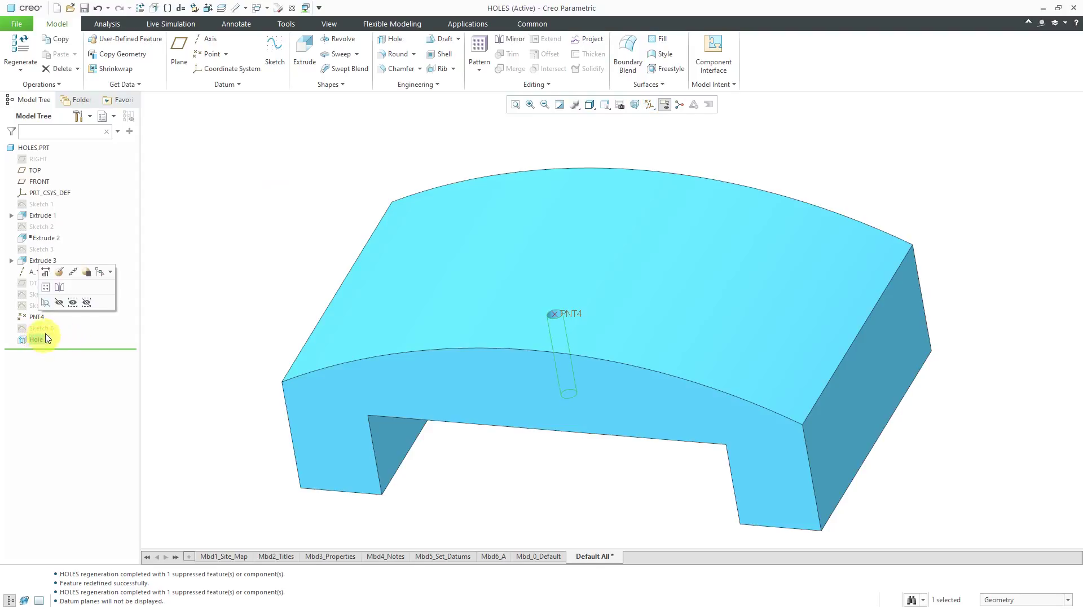
left_click(60, 273)
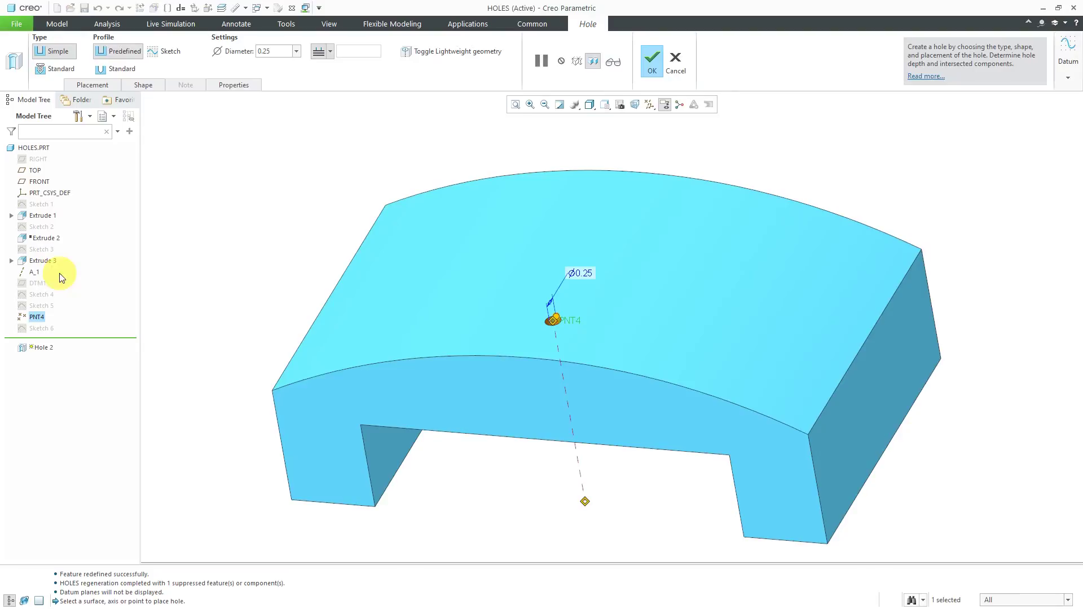
left_click(87, 84)
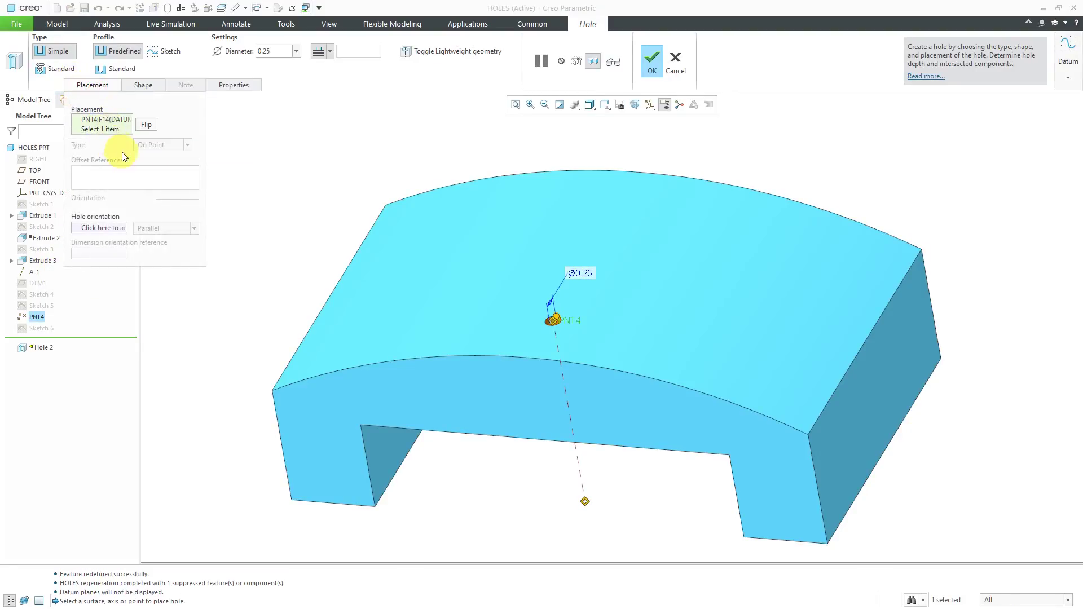
left_click(650, 59)
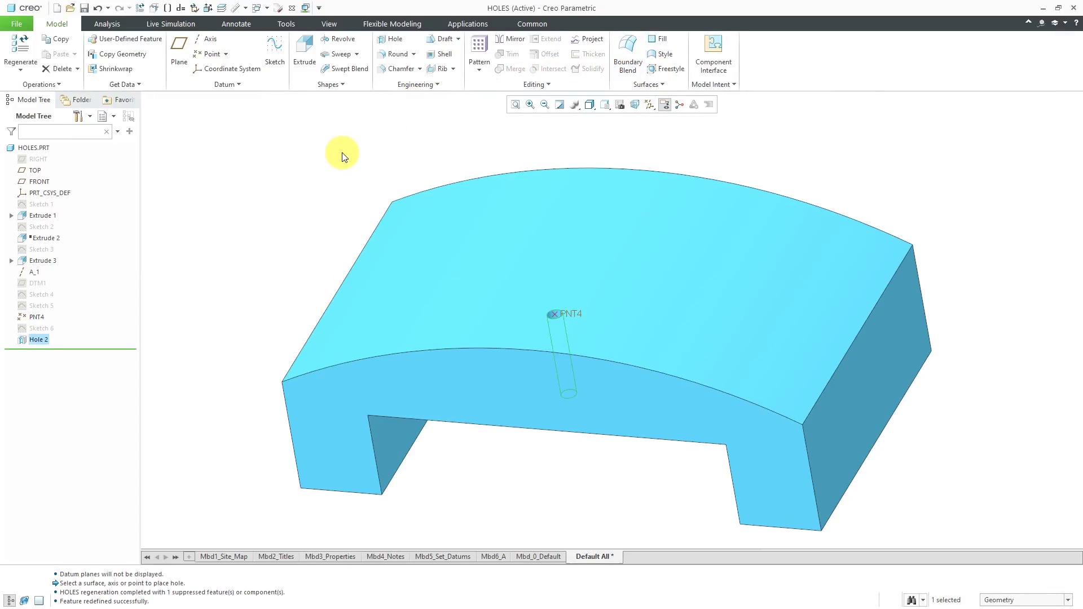
Show Sketch 6 and start a fill pattern of Hole 2 using that sketch as the fill area
left_click(48, 329)
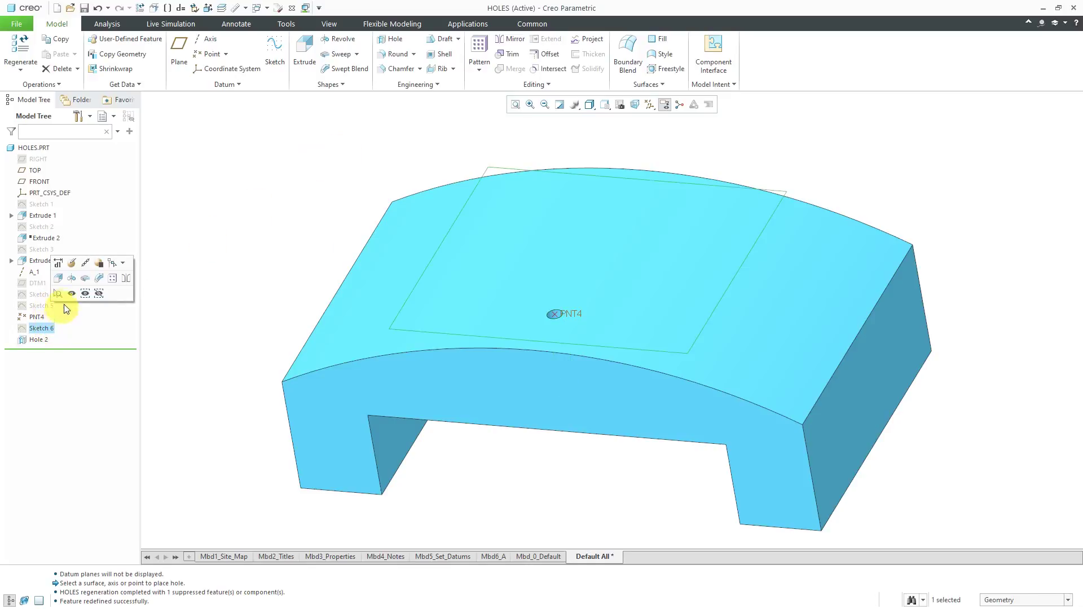
left_click(71, 293)
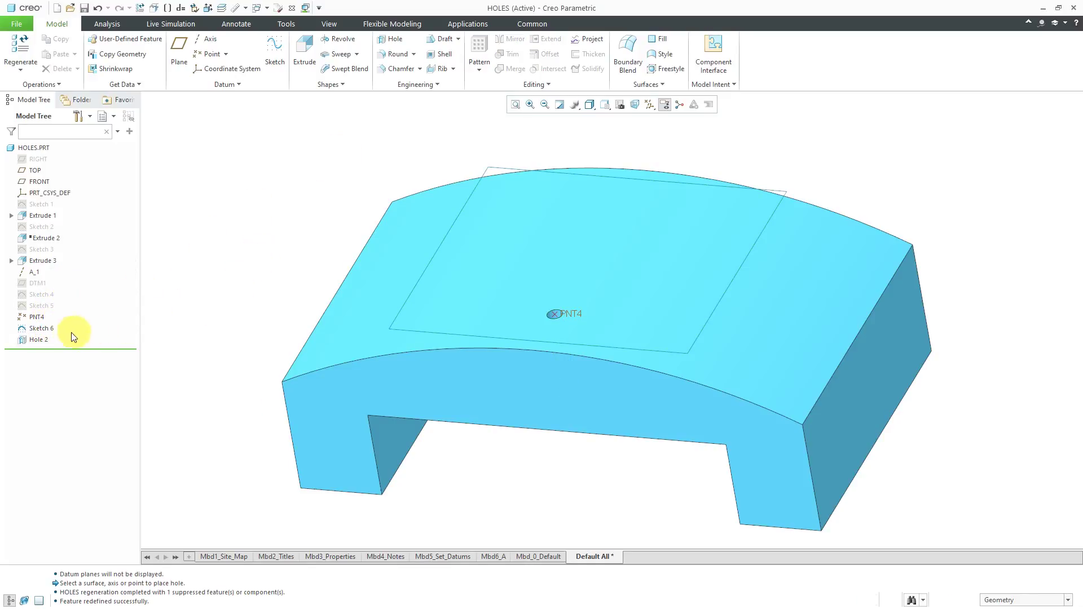
left_click(39, 340)
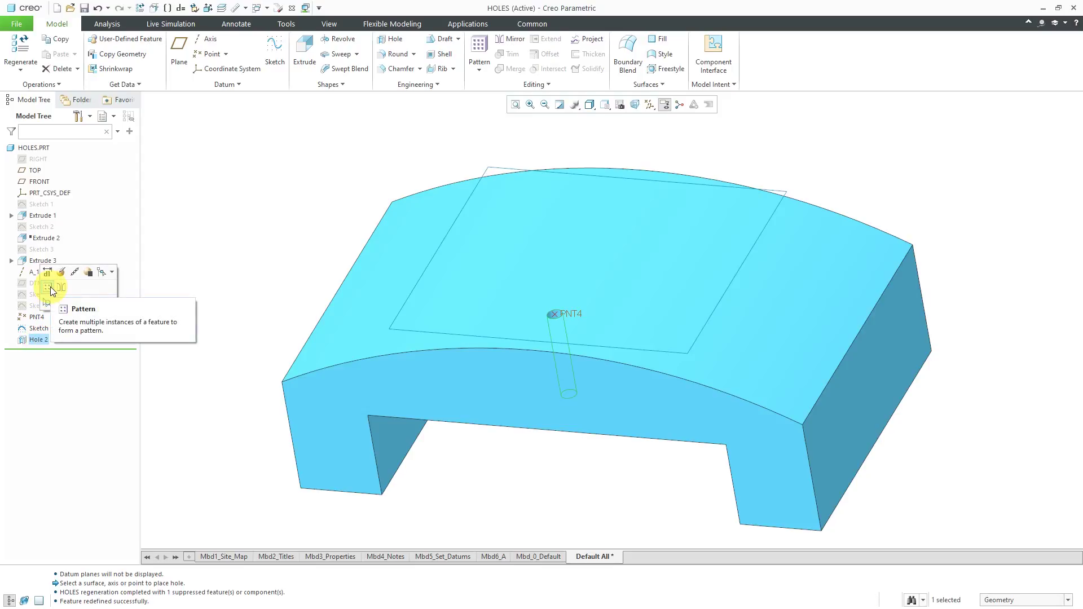
left_click(480, 46)
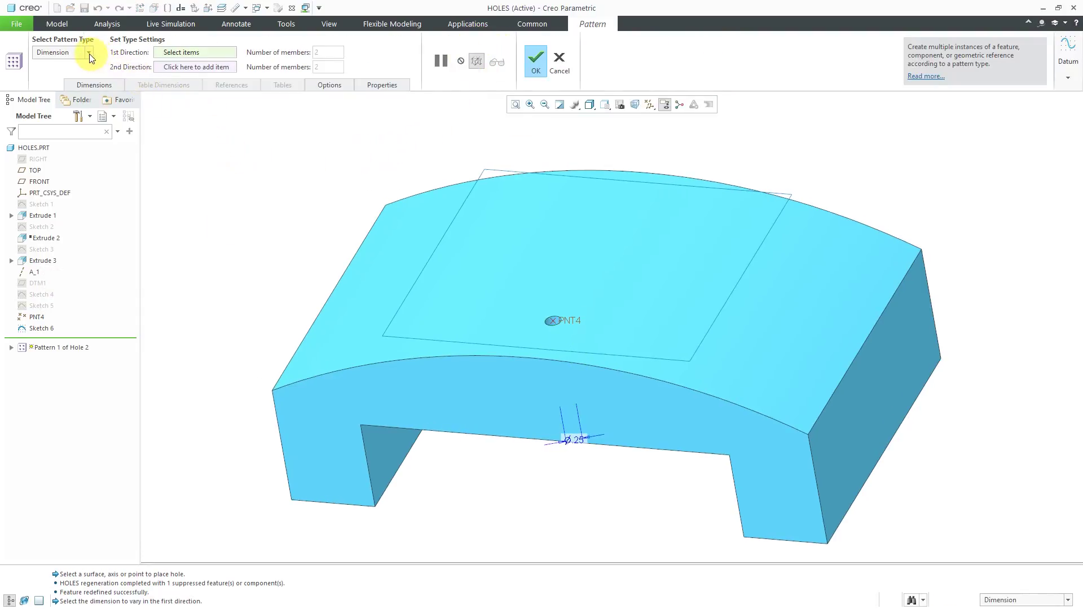
left_click(88, 52)
left_click(61, 94)
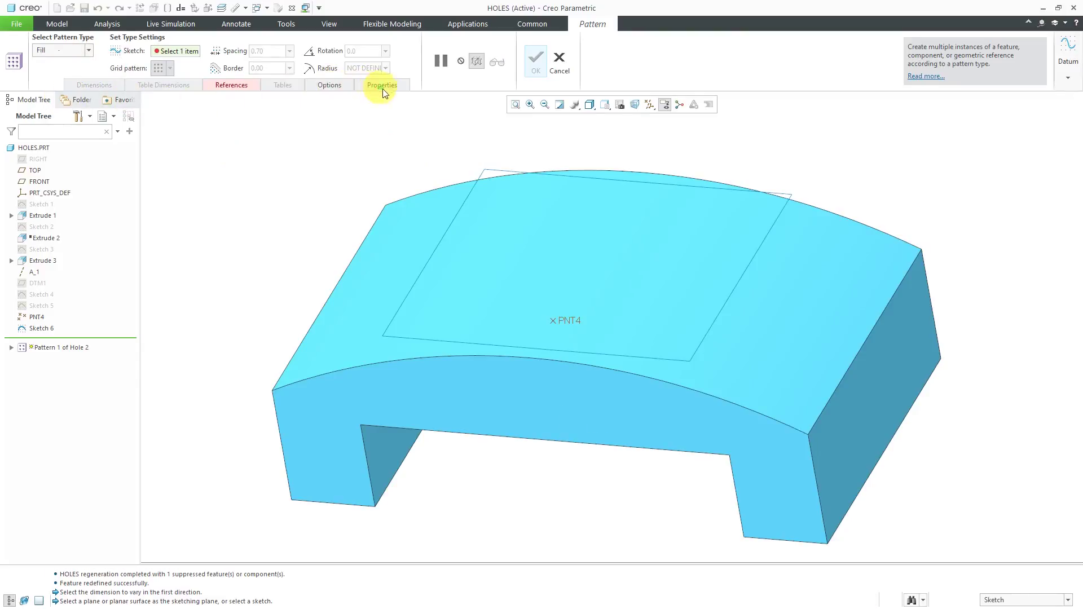
left_click(487, 169)
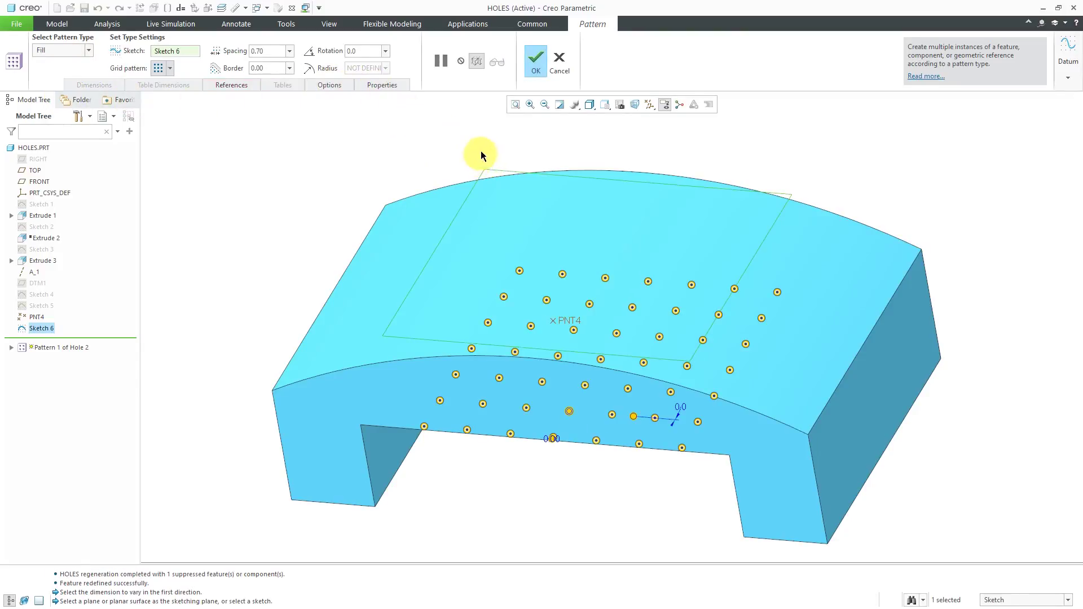
Set the fill pattern's member spacing to 0.75 and complete the pattern
middle_click_drag(595, 191, 635, 250)
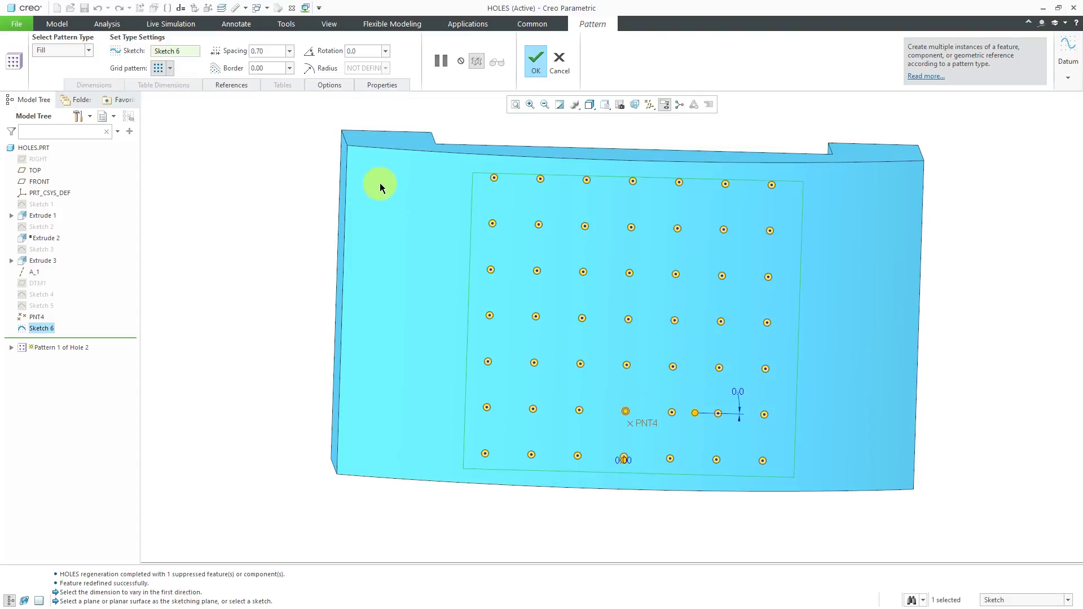
double_click(270, 49)
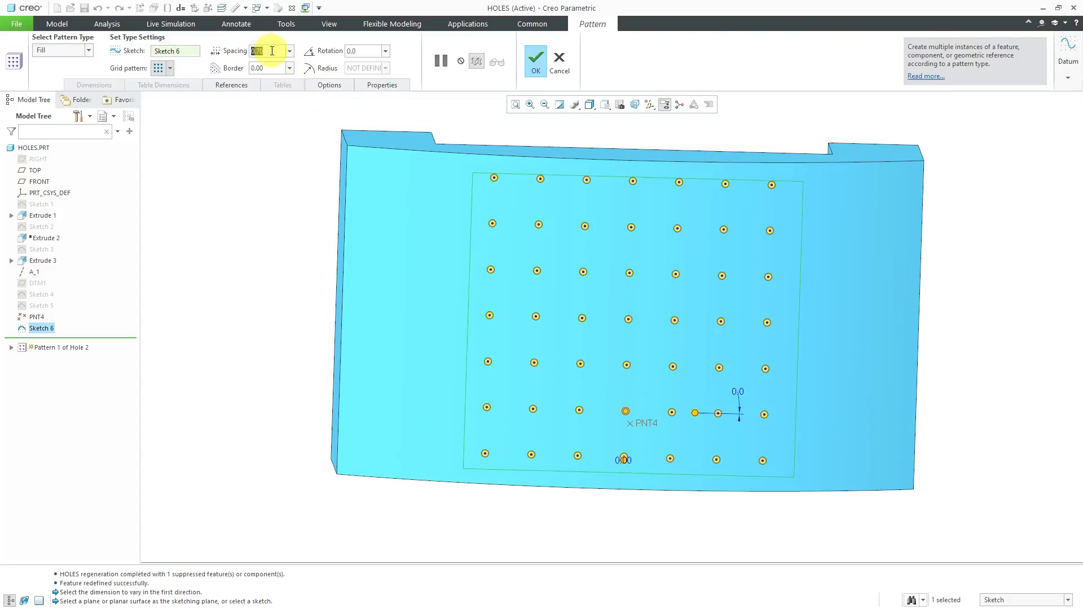
key("BackSpace")
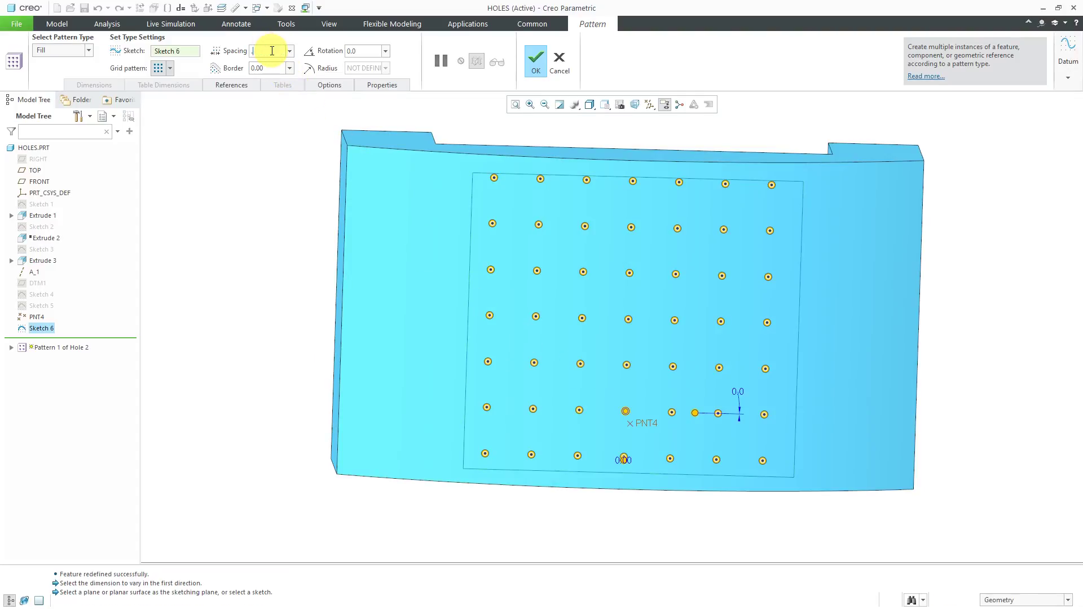
type(".75")
key("Return")
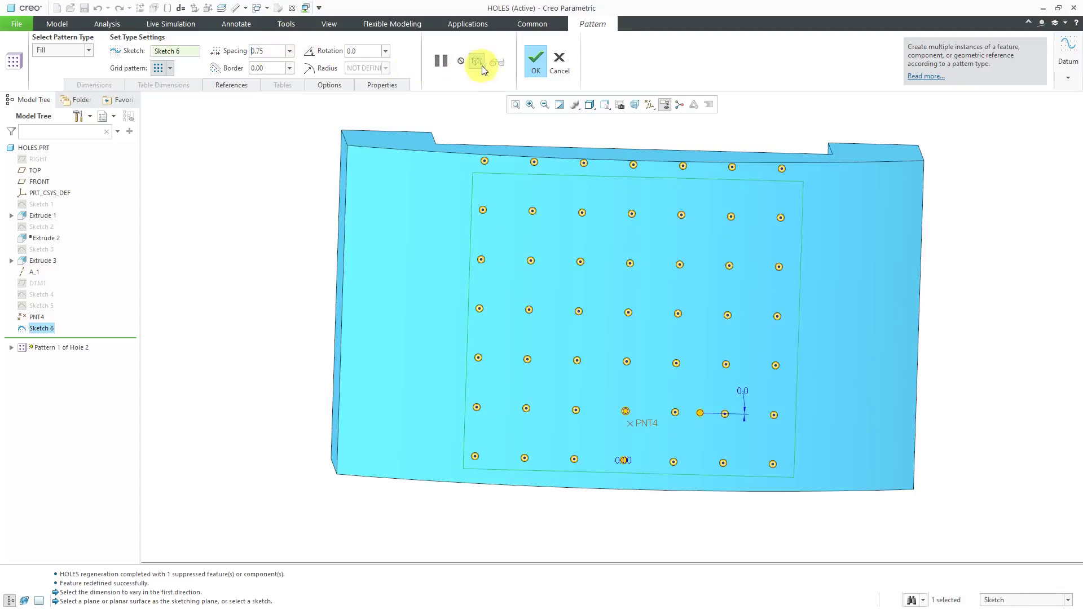
left_click(536, 60)
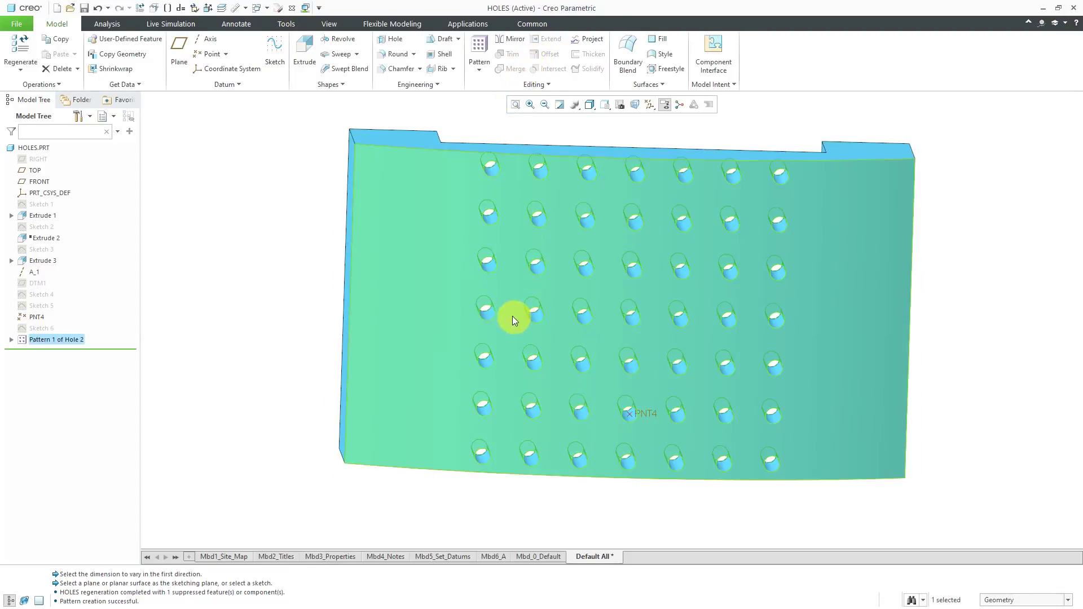
Switch the model display to Hidden Line to inspect the directions of the patterned holes
mouse_move(512, 314)
middle_mouse_down()
mouse_move(495, 273)
mouse_move(507, 239)
mouse_move(497, 242)
middle_mouse_up()
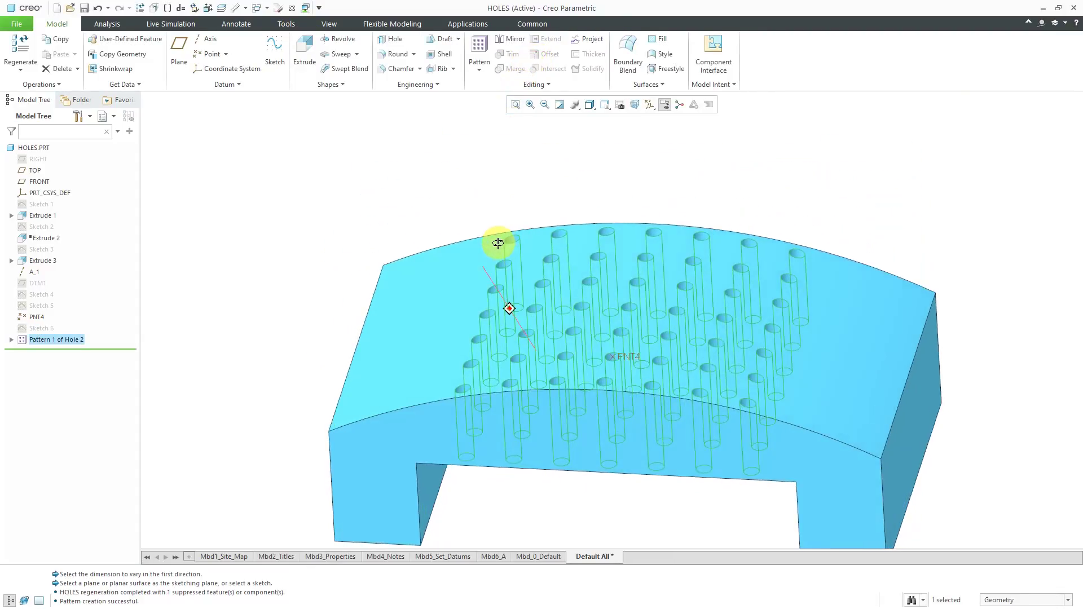
left_click(408, 207)
left_click(592, 107)
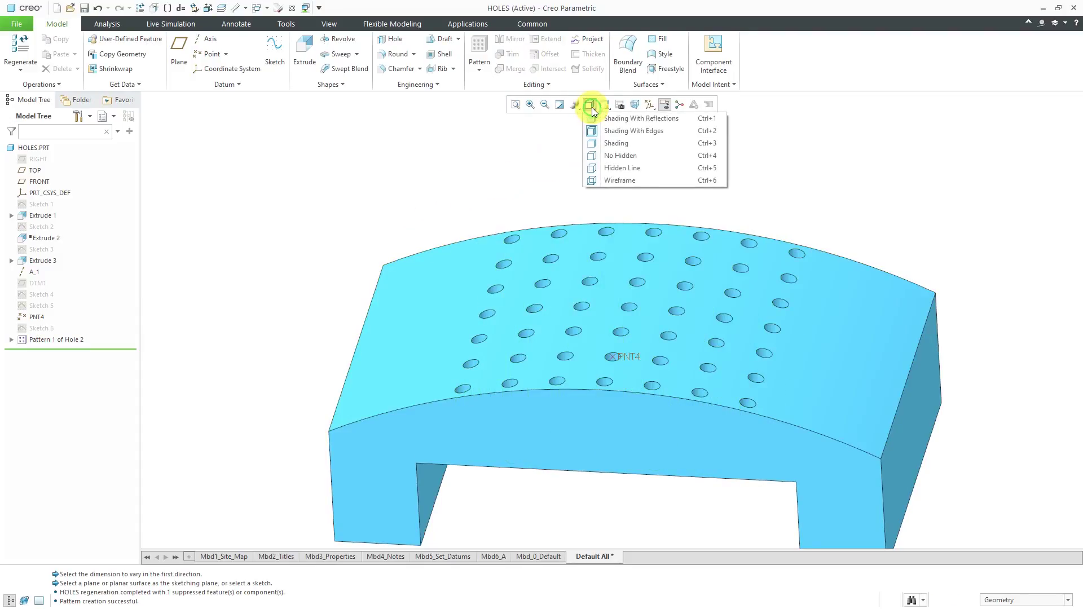
left_click(623, 168)
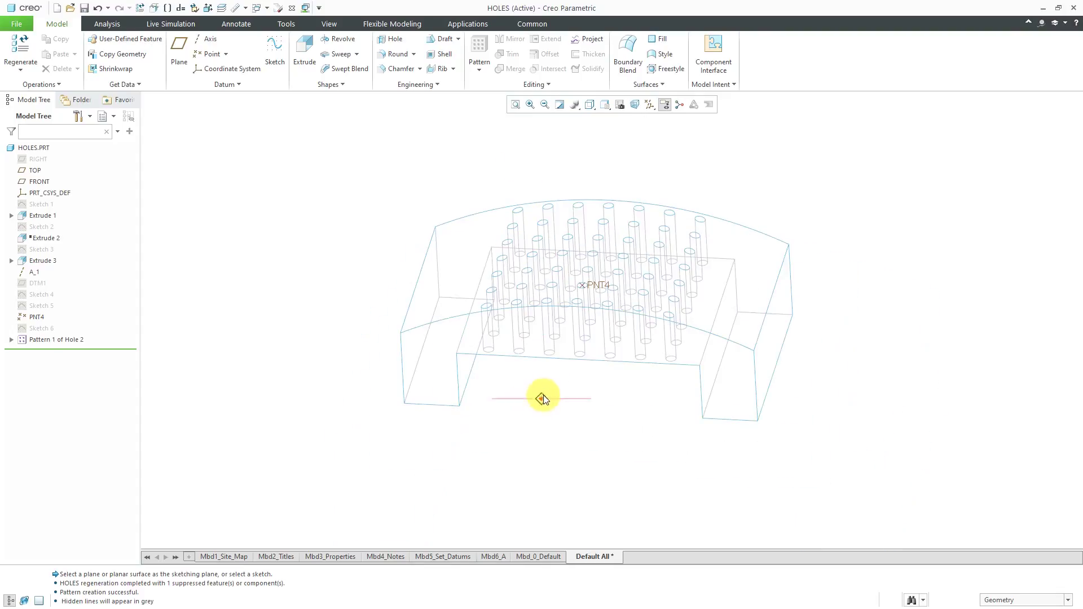
middle_click_drag(544, 394, 551, 389)
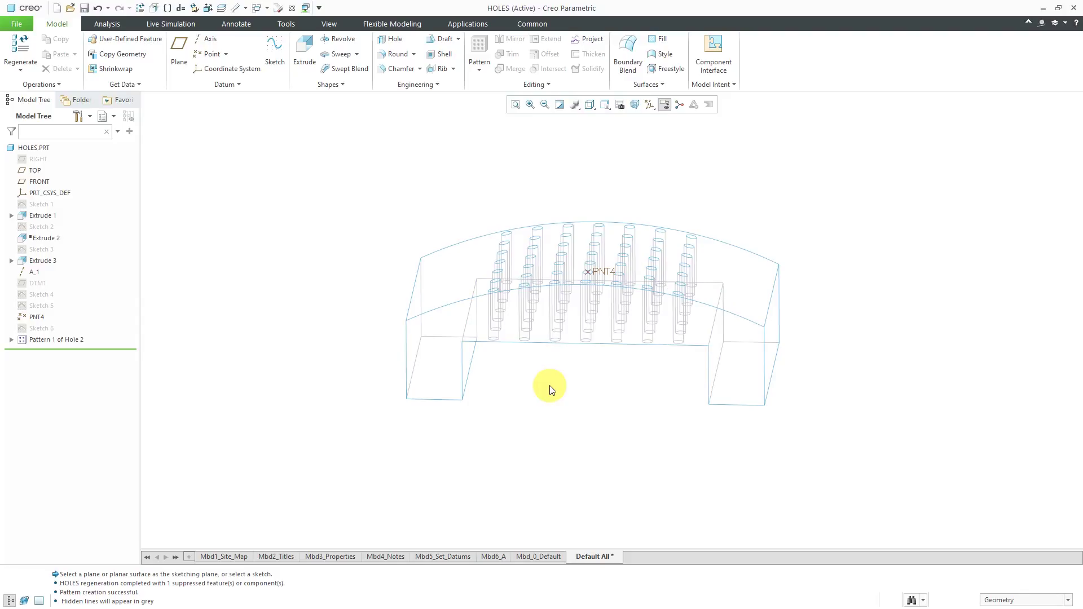
Redefine Pattern 1 of Hole 2 to follow the shape of the curved upper surface and complete it
left_click(66, 340)
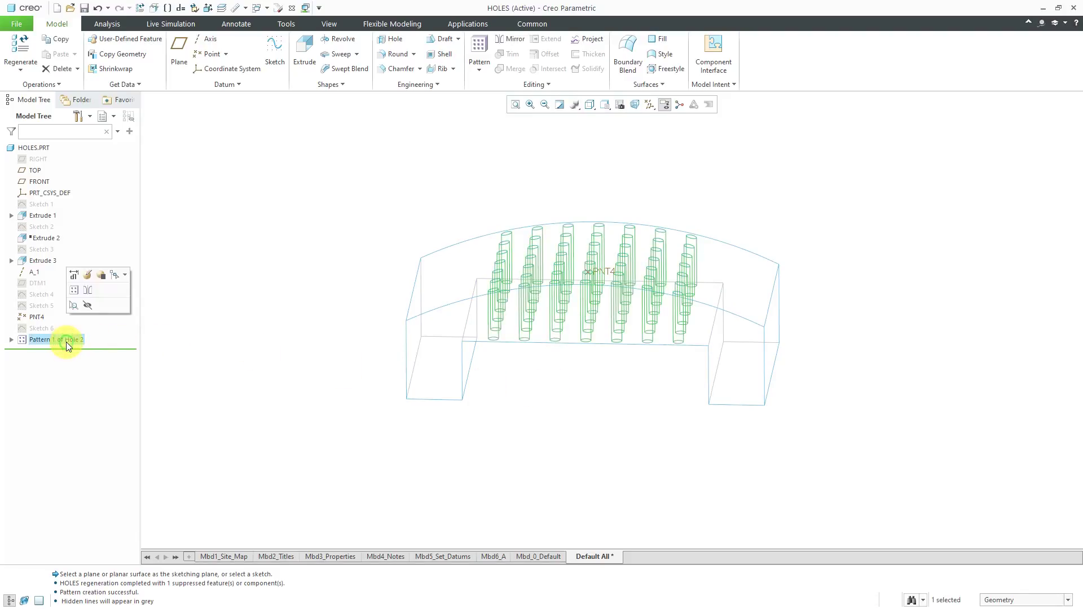
left_click(86, 275)
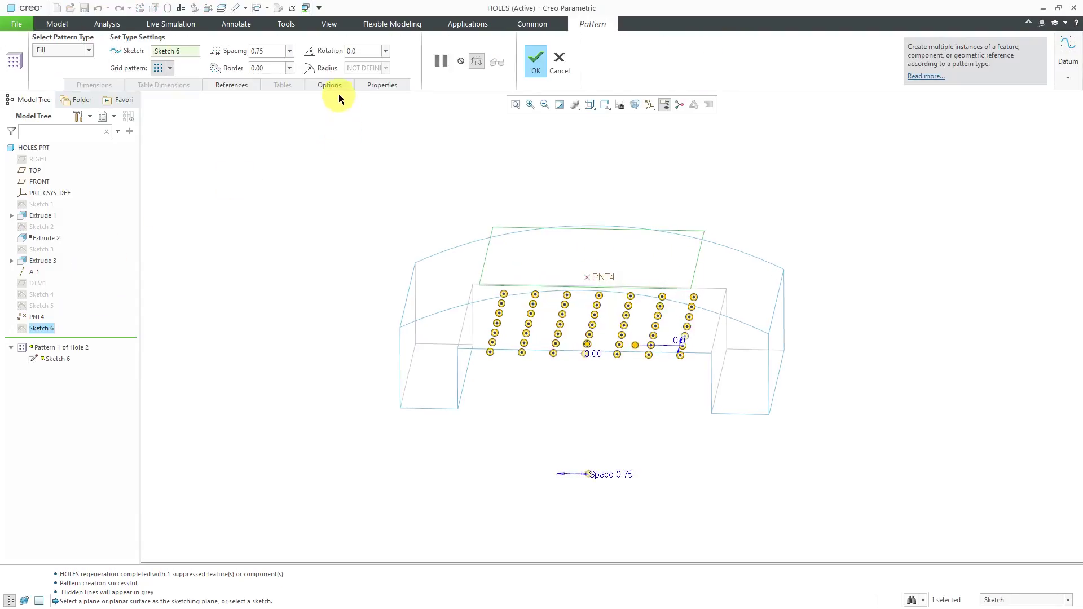
left_click(333, 86)
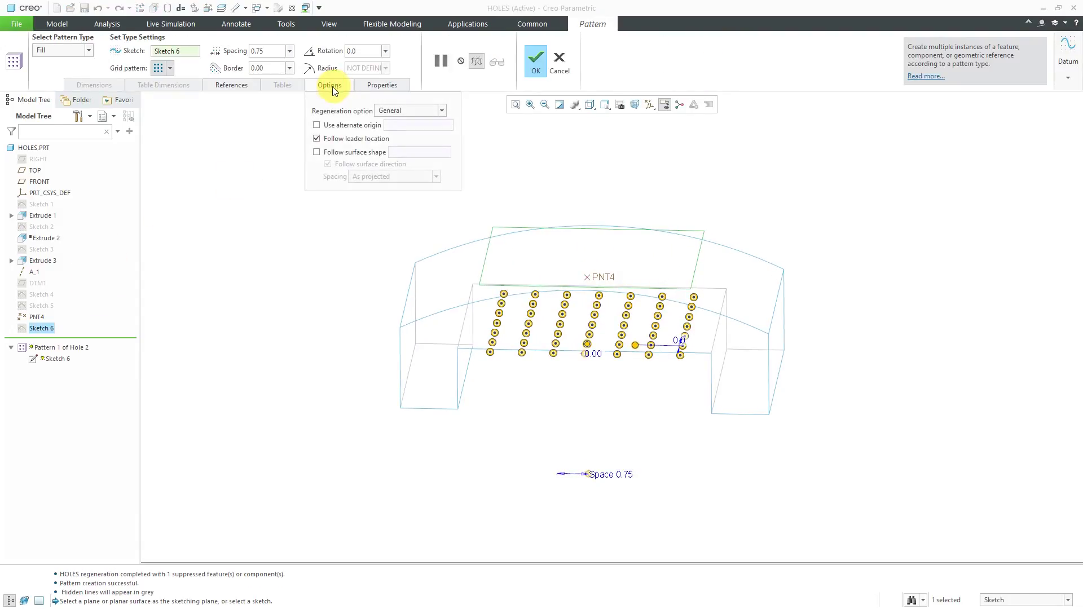
left_click(317, 152)
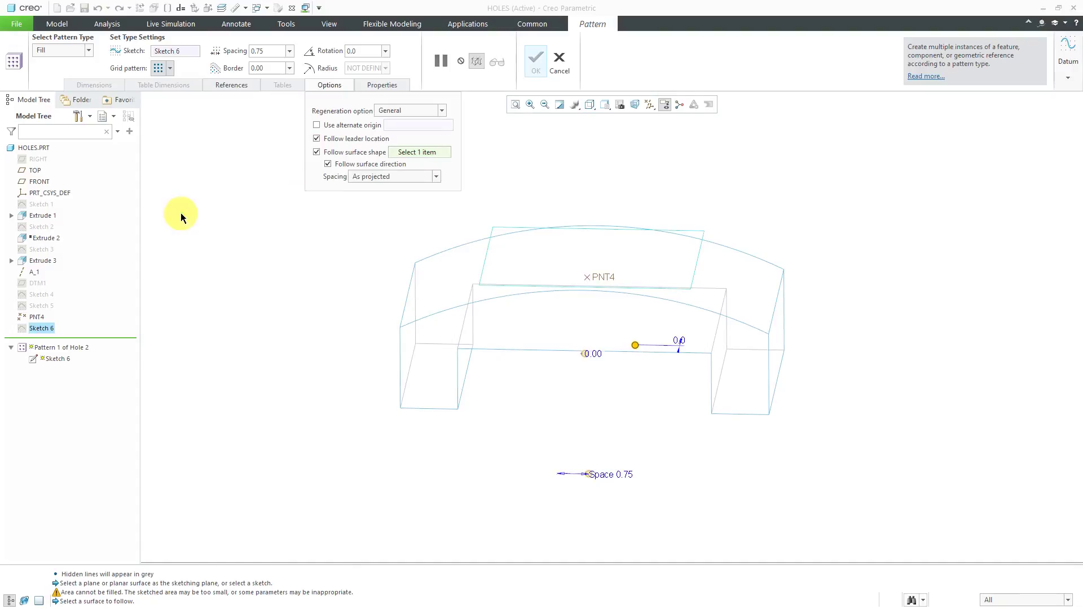
left_click(460, 273)
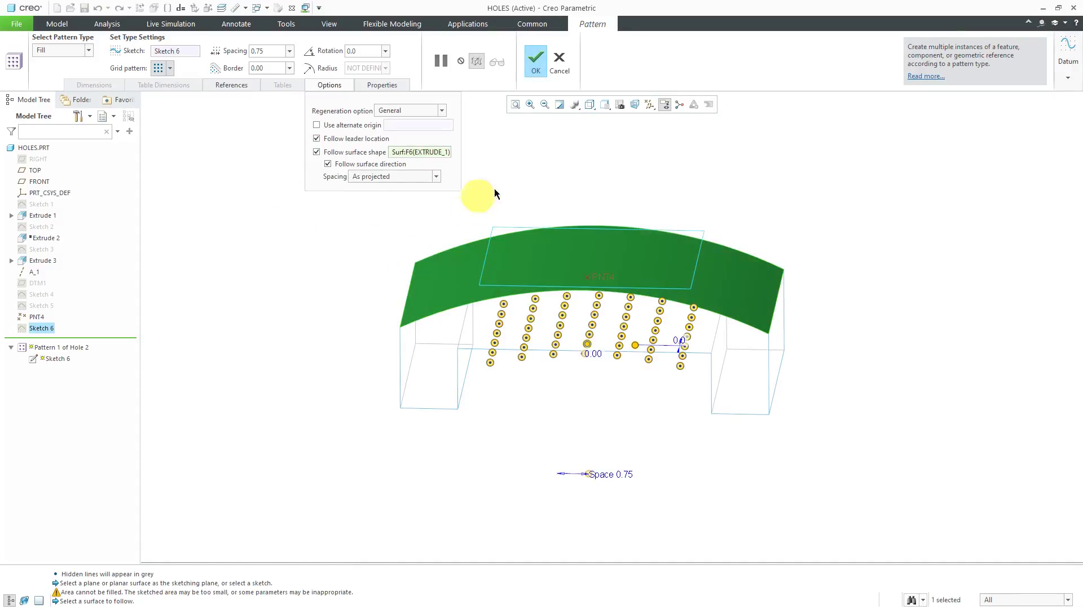
left_click(536, 64)
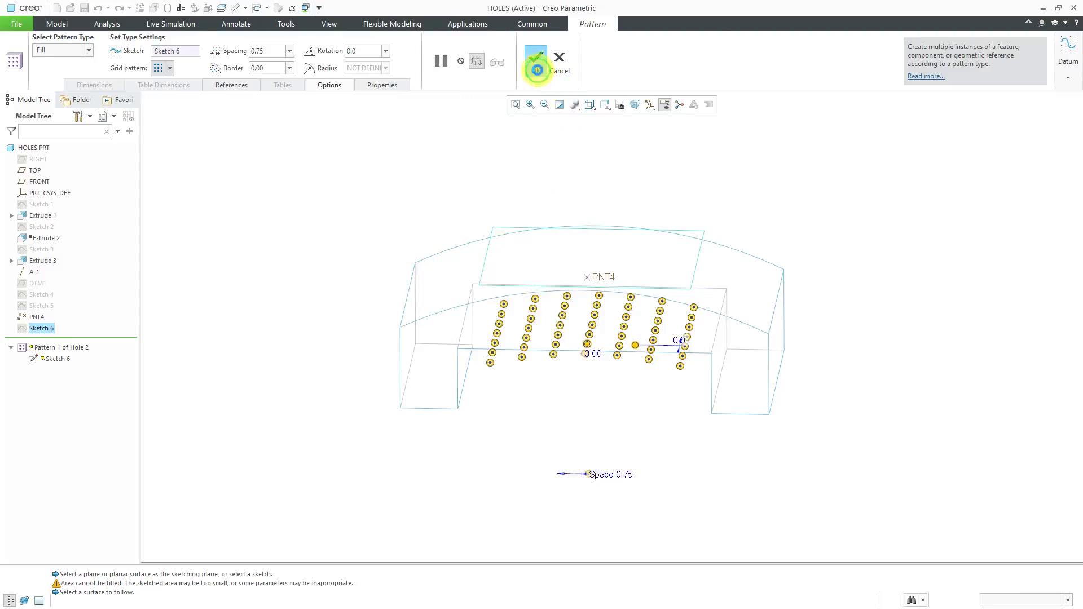
left_click(529, 150)
mouse_move(534, 149)
middle_mouse_down()
mouse_move(561, 145)
mouse_move(551, 150)
middle_mouse_up()
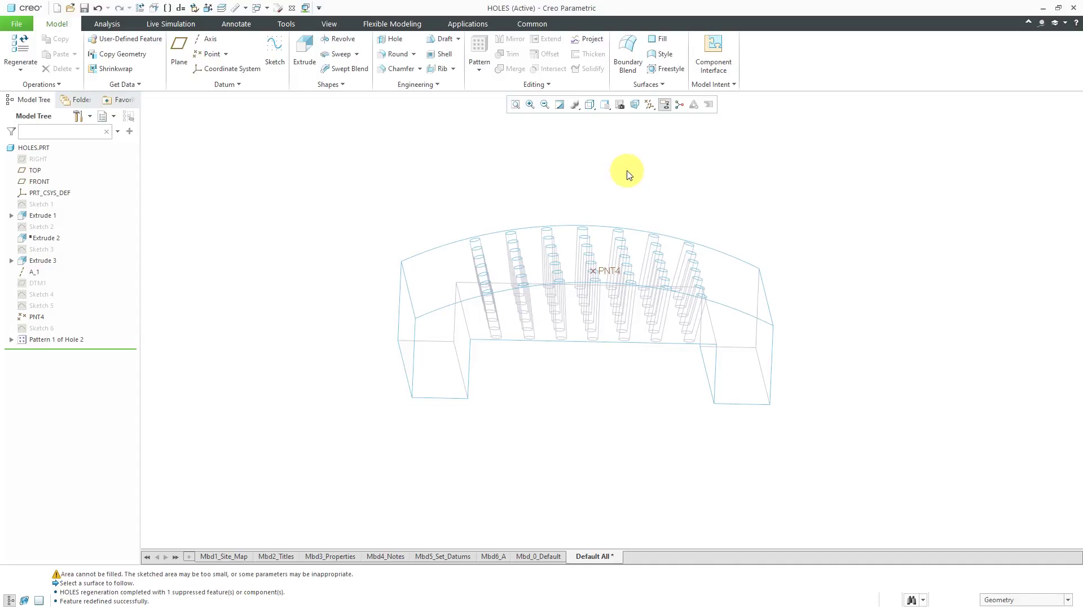
middle_click_drag(621, 184, 606, 184)
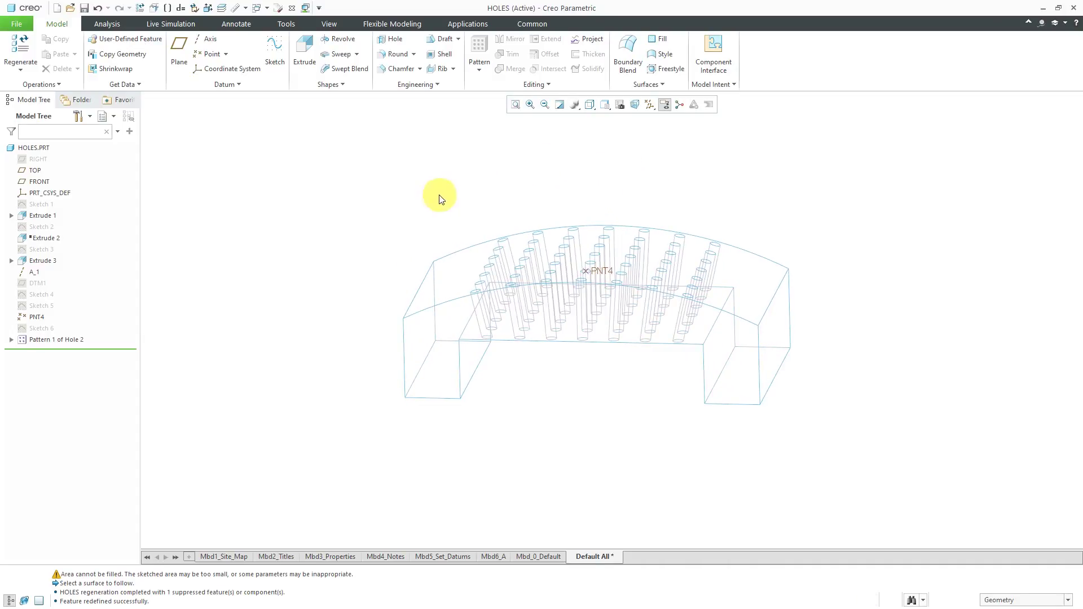
Reopen the hole pattern's definition and examine the spacing choices for following the surface shape
left_click(54, 339)
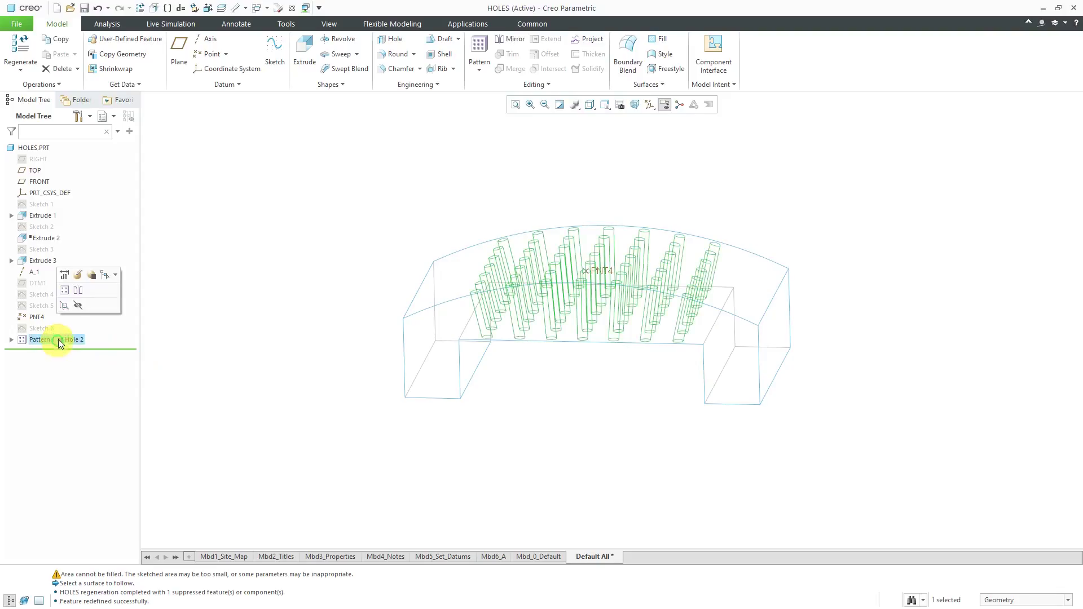
left_click(78, 275)
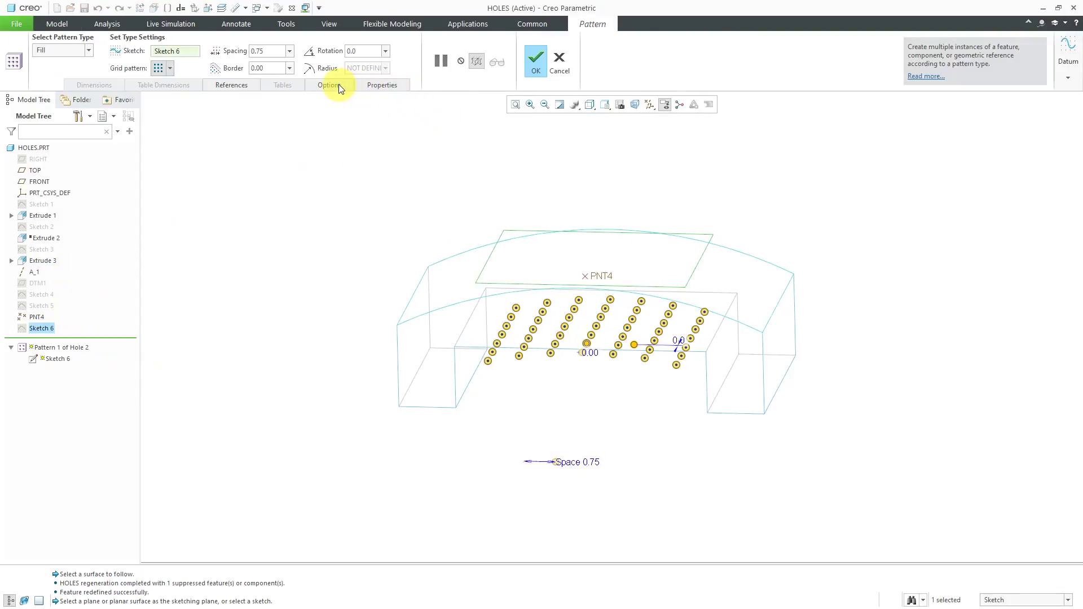
left_click(338, 84)
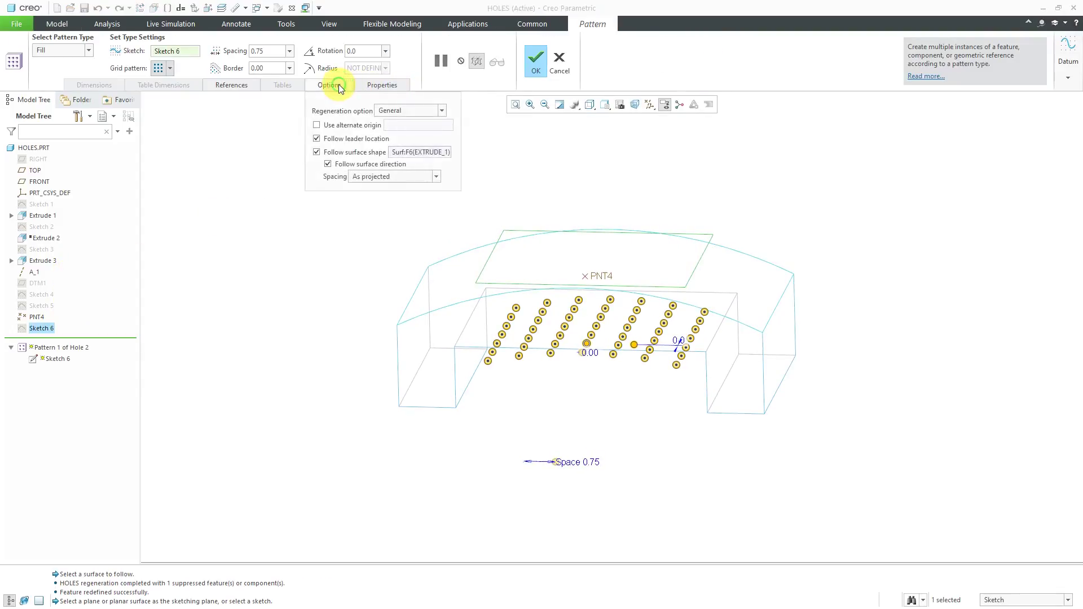
left_click(435, 176)
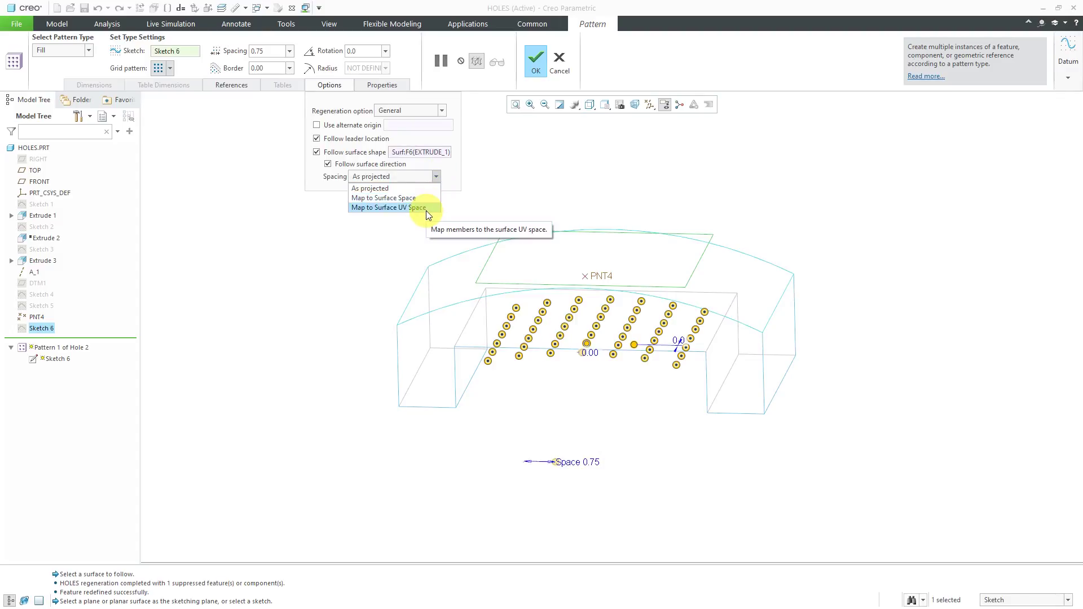
left_click(552, 175)
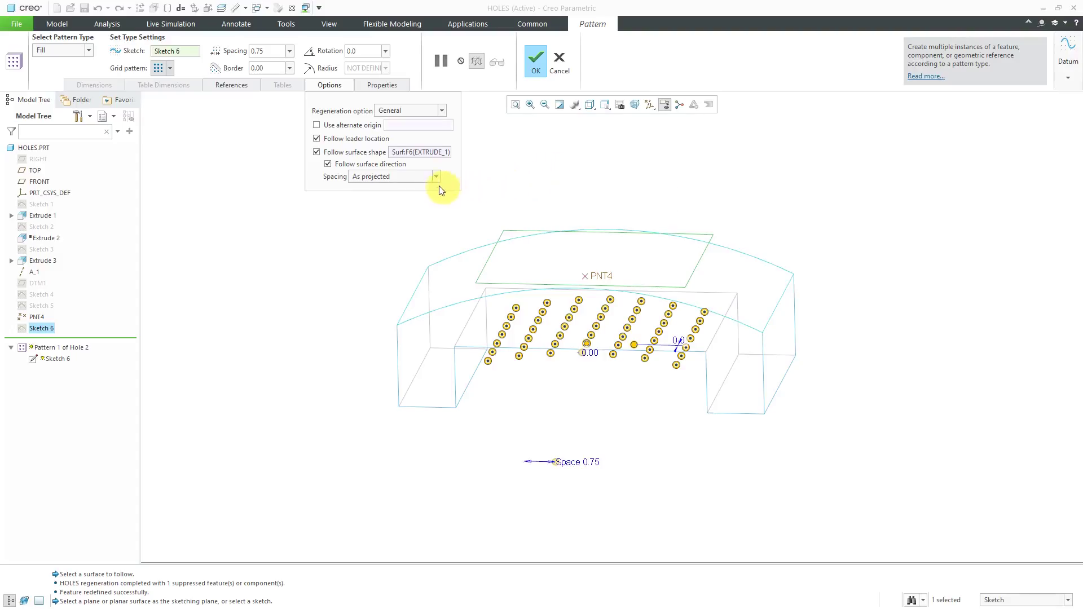